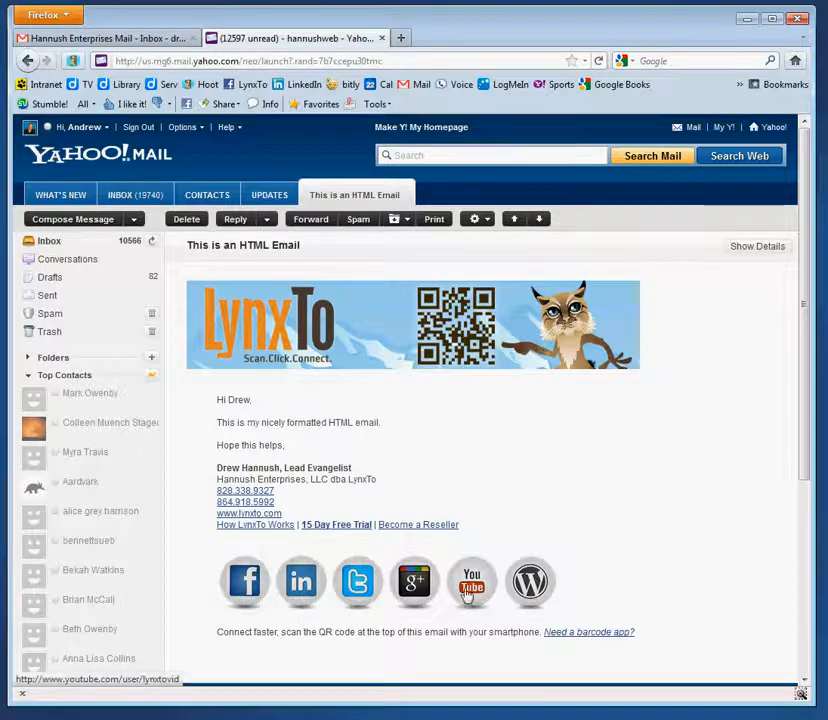
Switch from Yahoo Mail to the Hannush Enterprises Gmail inbox and bring up its settings menu
left_click(135, 40)
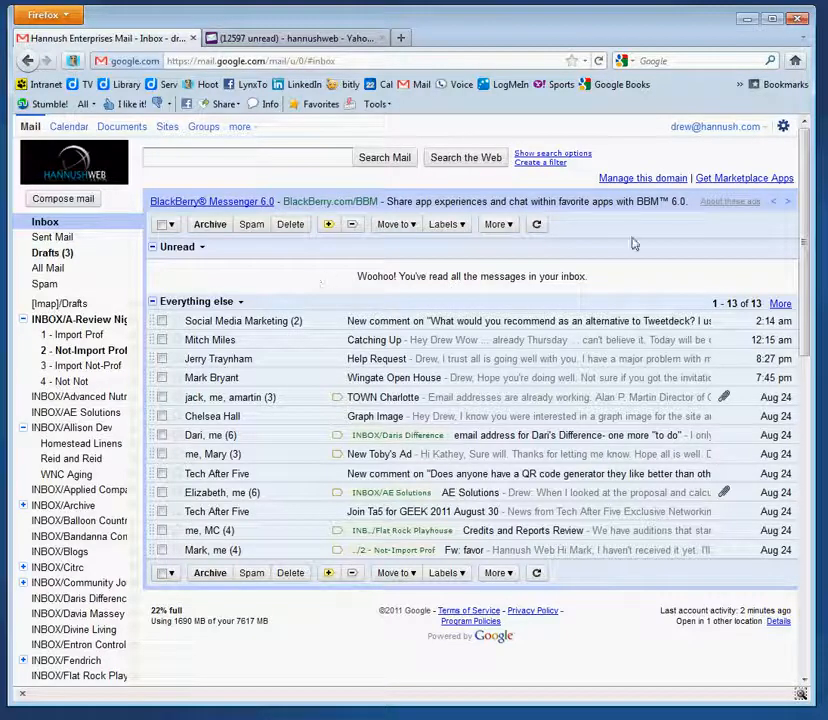
left_click(783, 129)
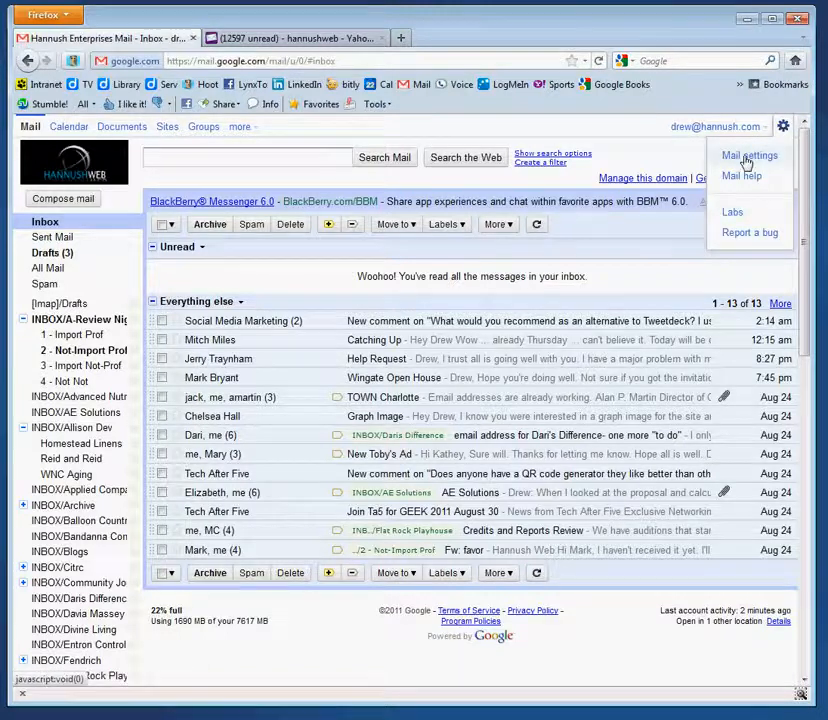
Review Gmail's Labs settings to verify Canned Responses and Inserting images are set to Enable
left_click(747, 158)
left_click(590, 220)
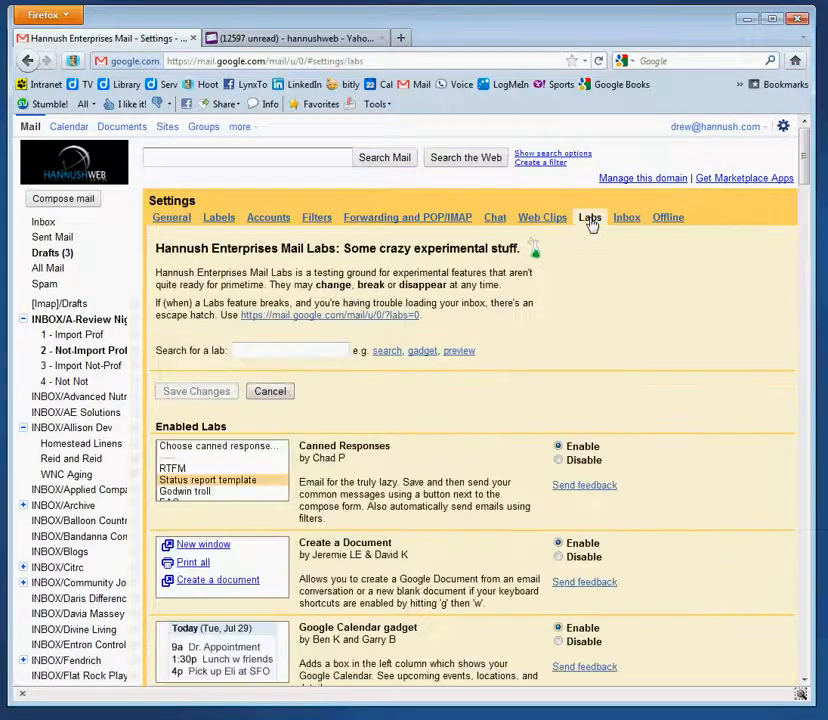
scroll(443, 347, "down", 5)
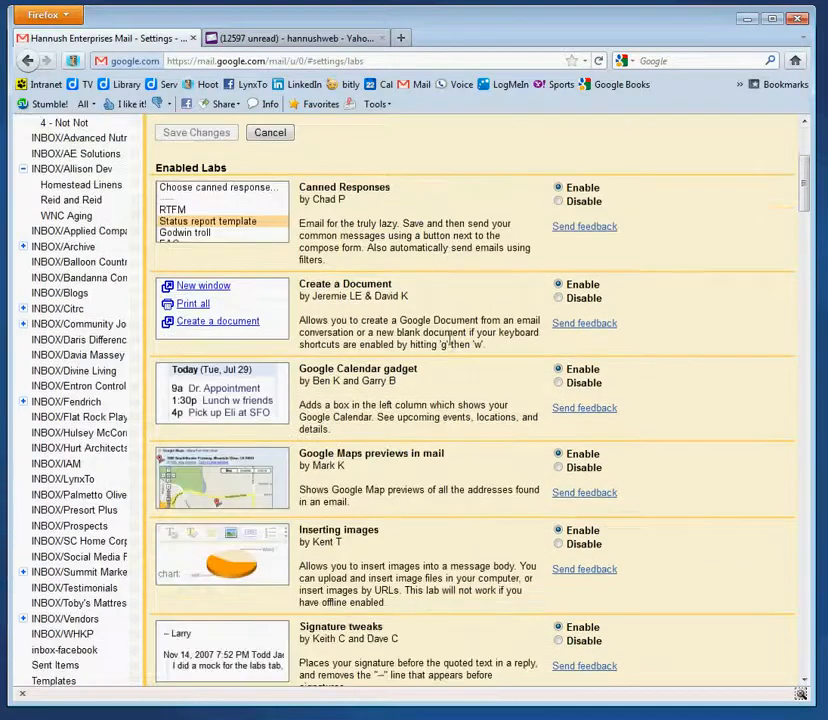
scroll(486, 367, "down", 5)
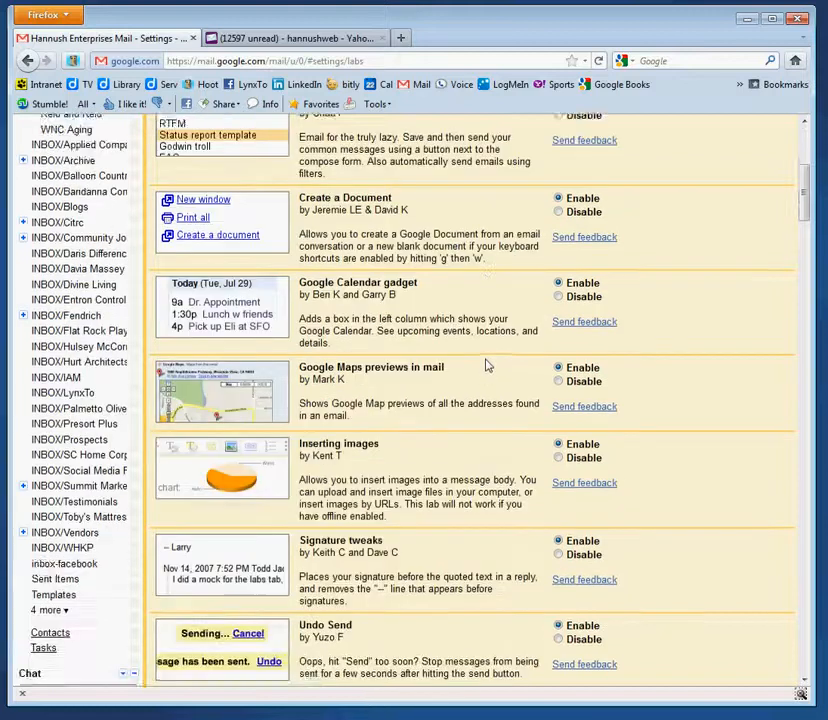
scroll(486, 366, "down", 2)
scroll(486, 364, "up", 3)
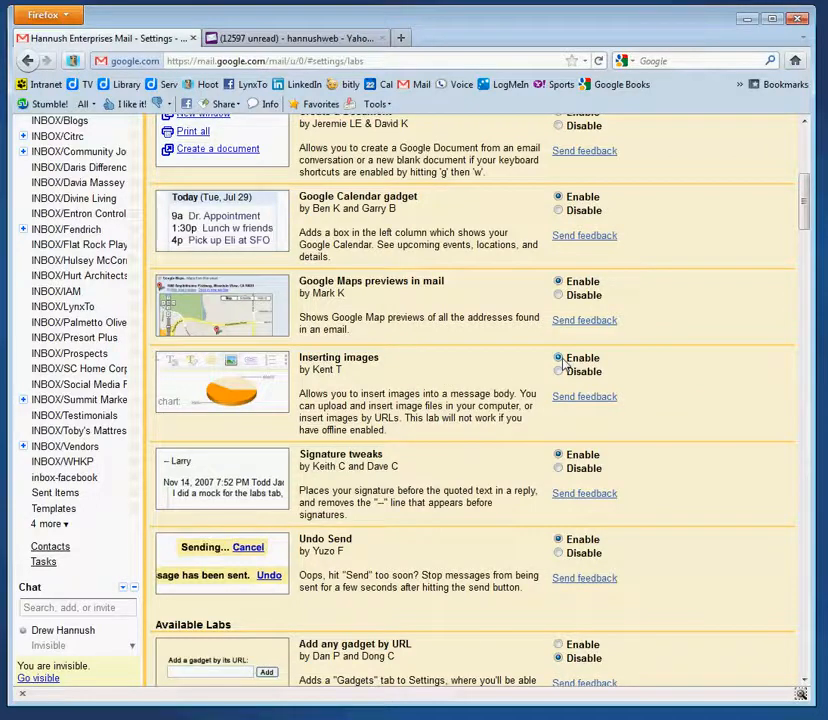
scroll(563, 364, "up", 2)
scroll(563, 364, "up", 2)
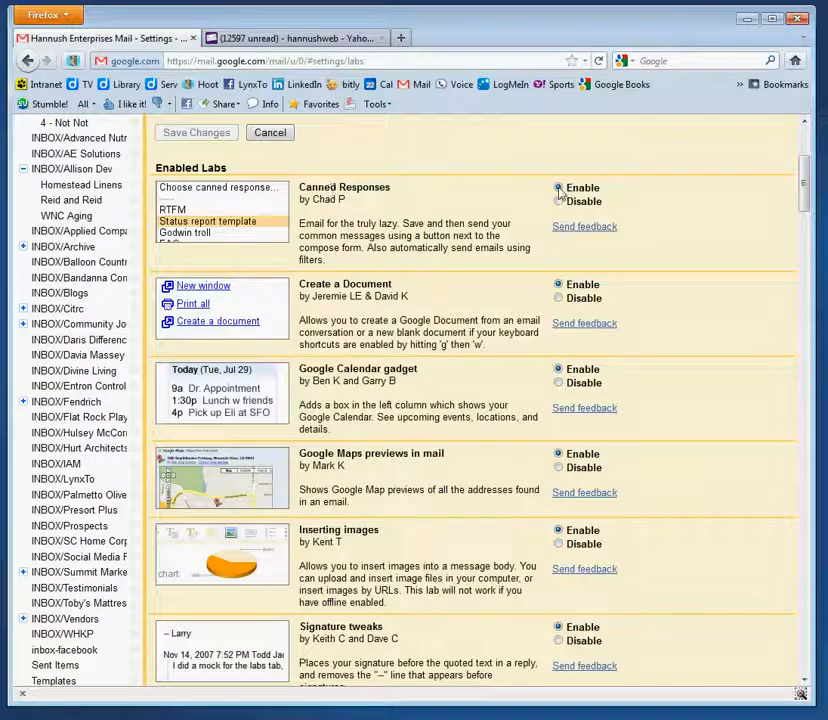
scroll(559, 193, "down", 5)
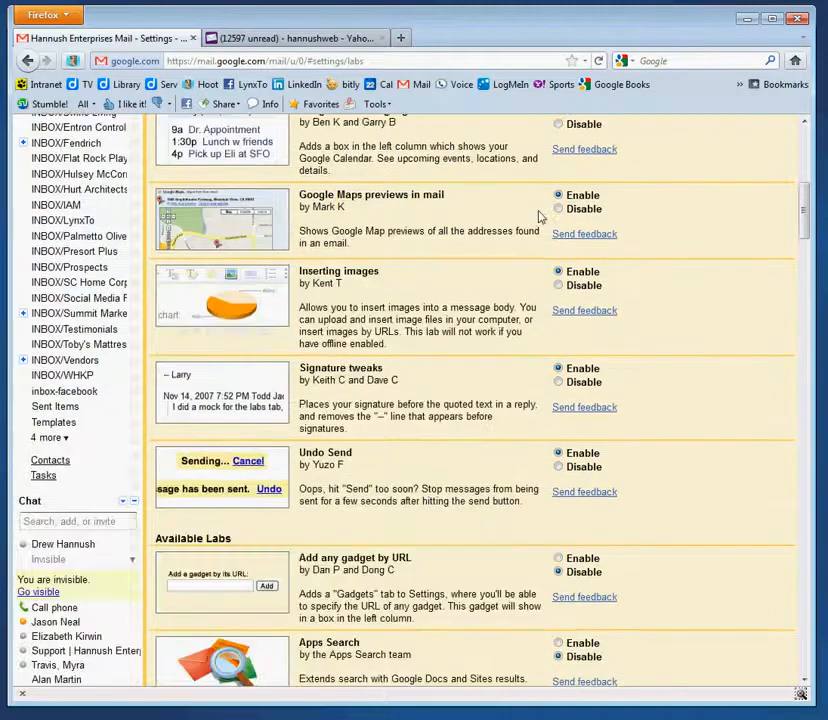
scroll(538, 216, "up", 3)
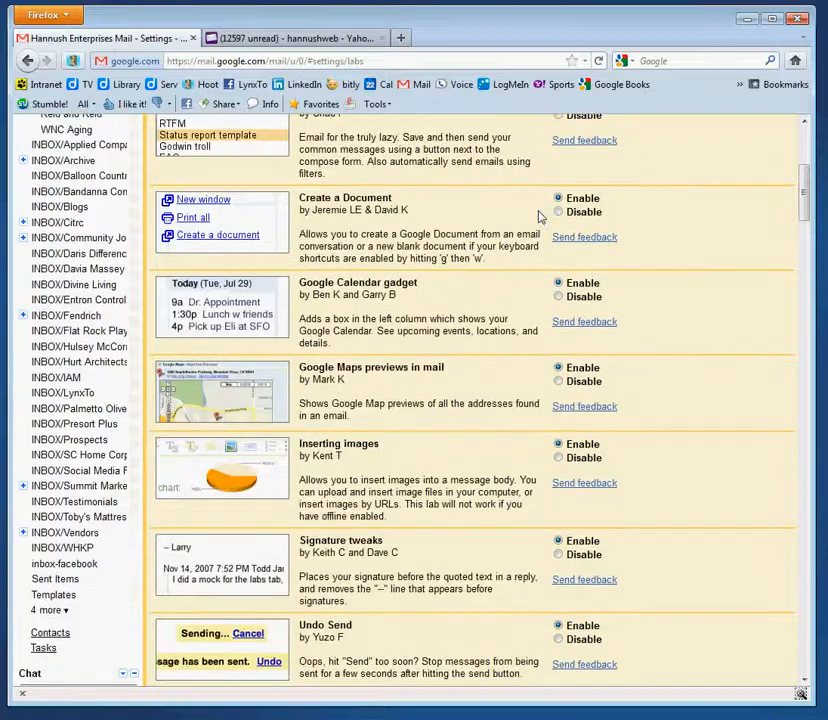
scroll(538, 216, "down", 3)
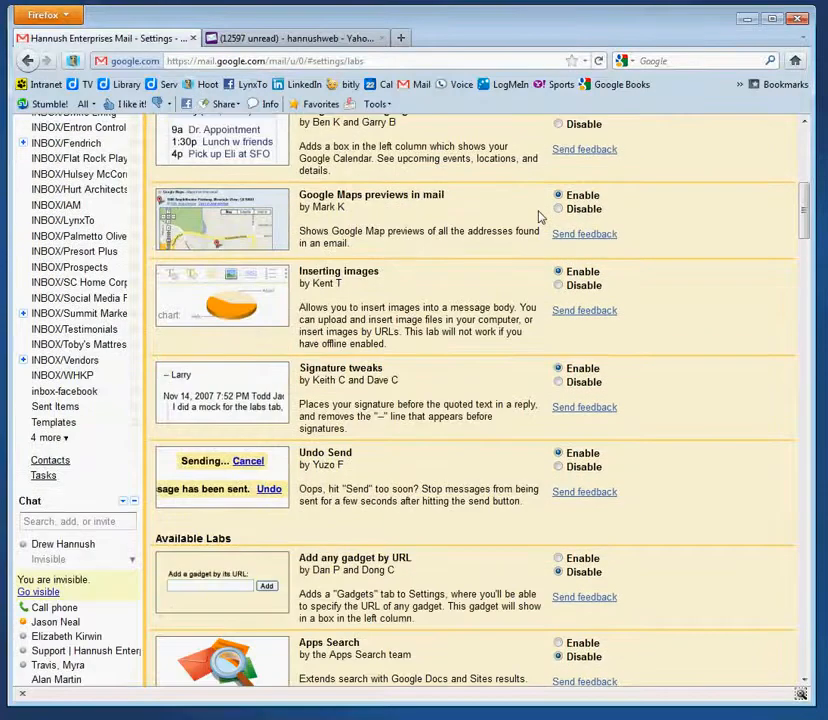
scroll(538, 216, "down", 2)
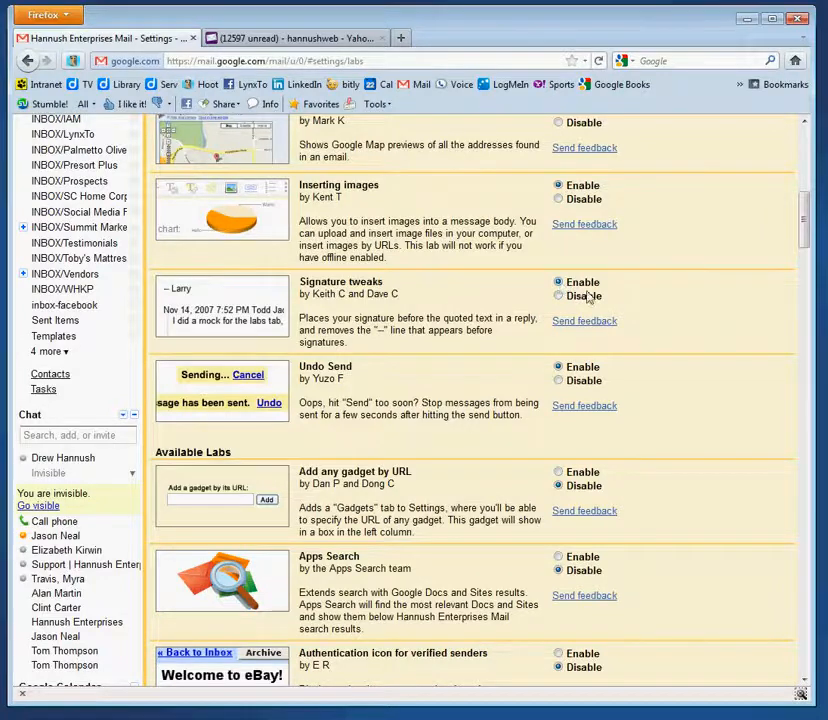
scroll(714, 331, "up", 5)
scroll(714, 331, "up", 3)
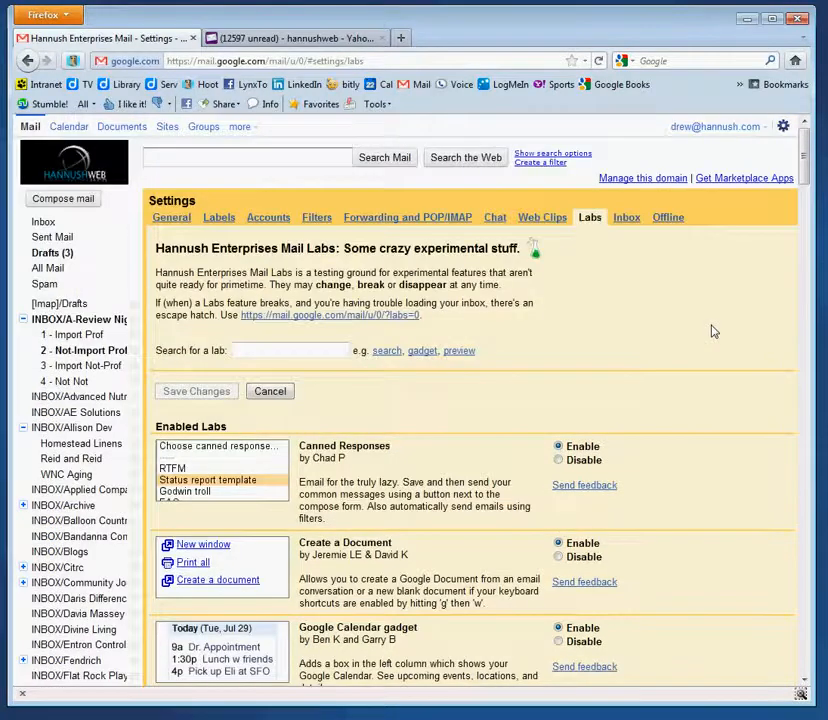
scroll(711, 330, "down", 20)
scroll(710, 327, "down", 20)
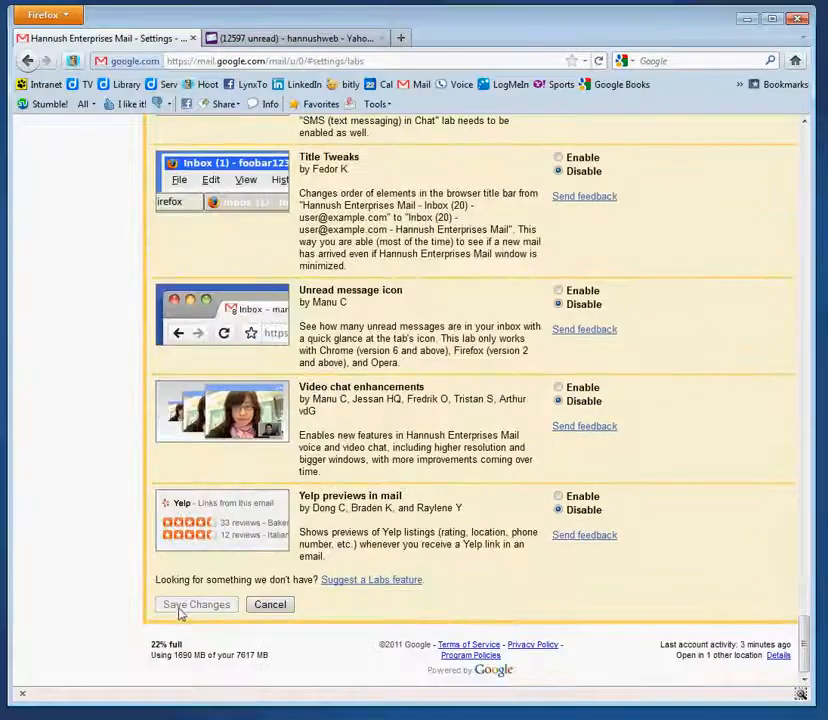
scroll(620, 397, "up", 6)
scroll(620, 397, "up", 20)
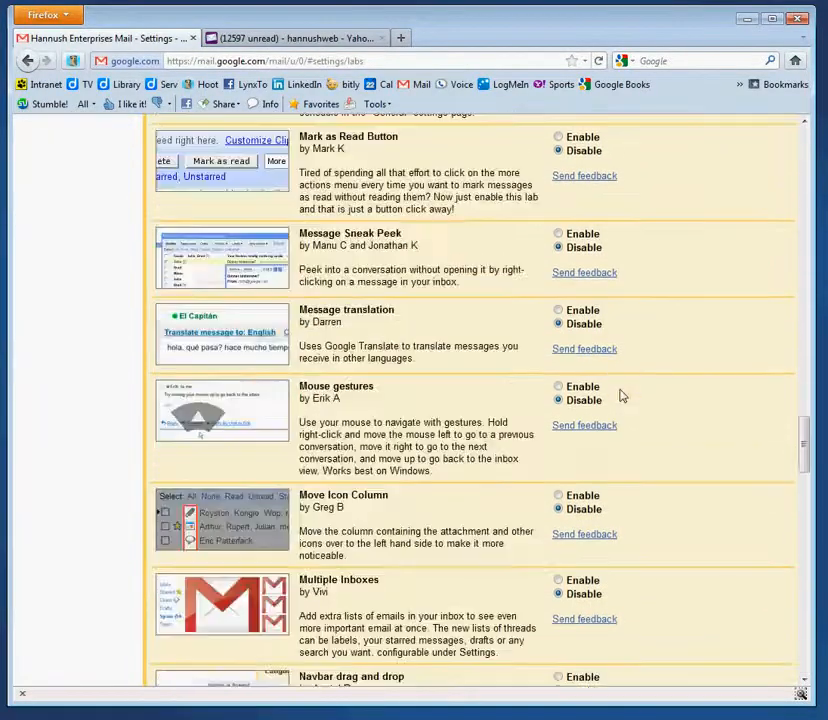
scroll(620, 397, "up", 15)
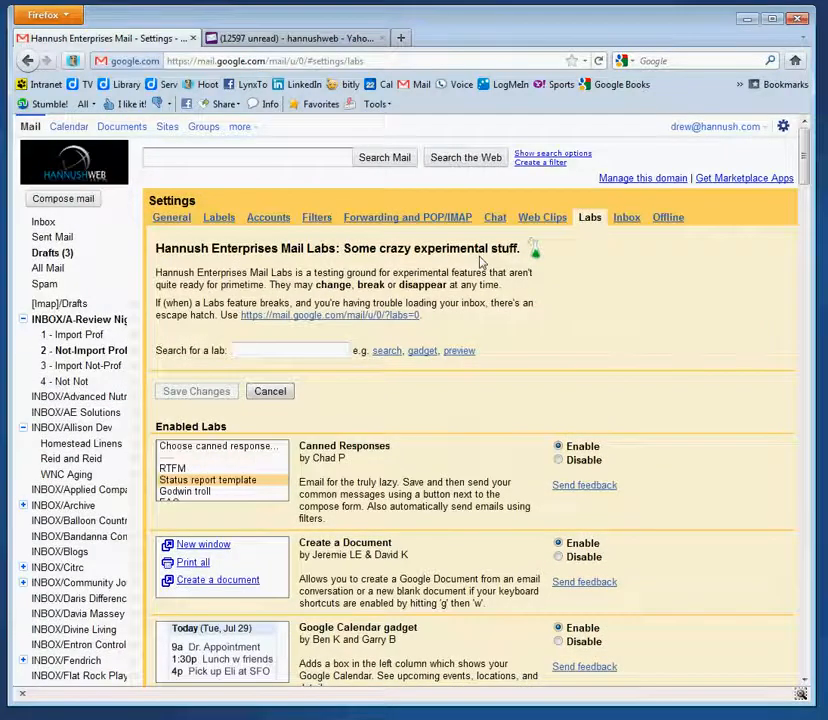
Compose a new message and insert hannush-banner.jpg from the Desktop at the top of its body
left_click(66, 200)
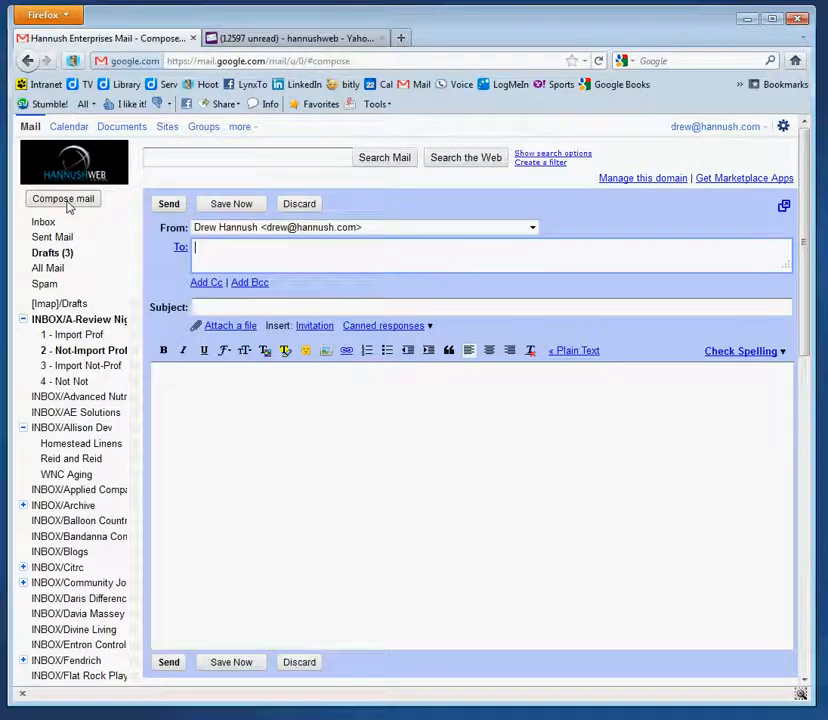
left_click(226, 403)
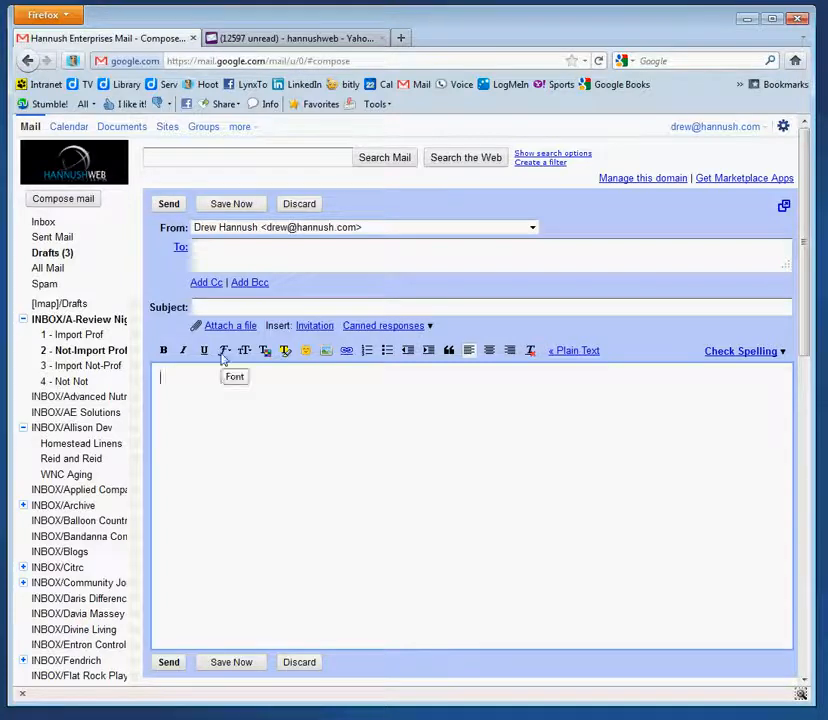
left_click(326, 351)
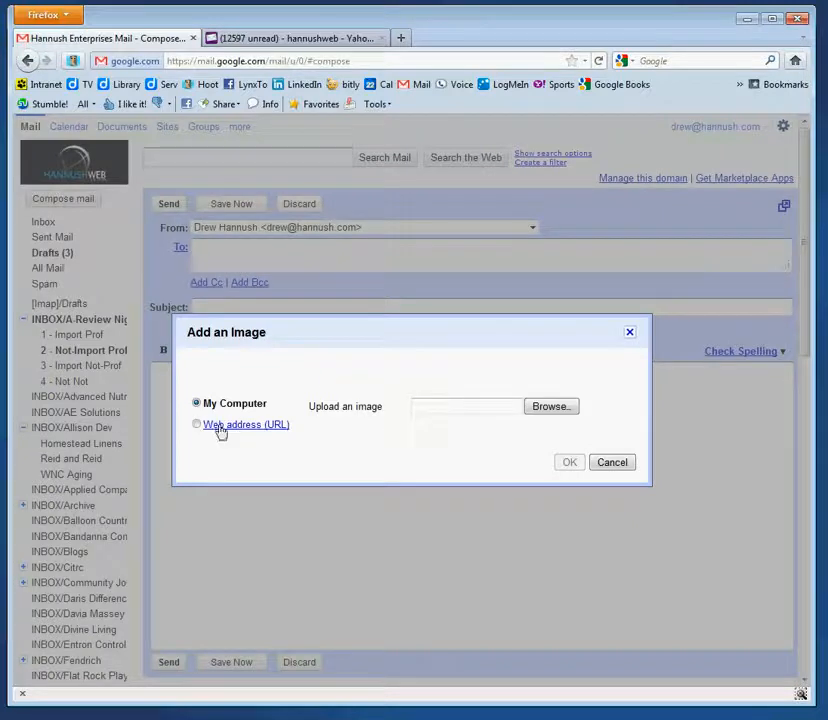
left_click(553, 407)
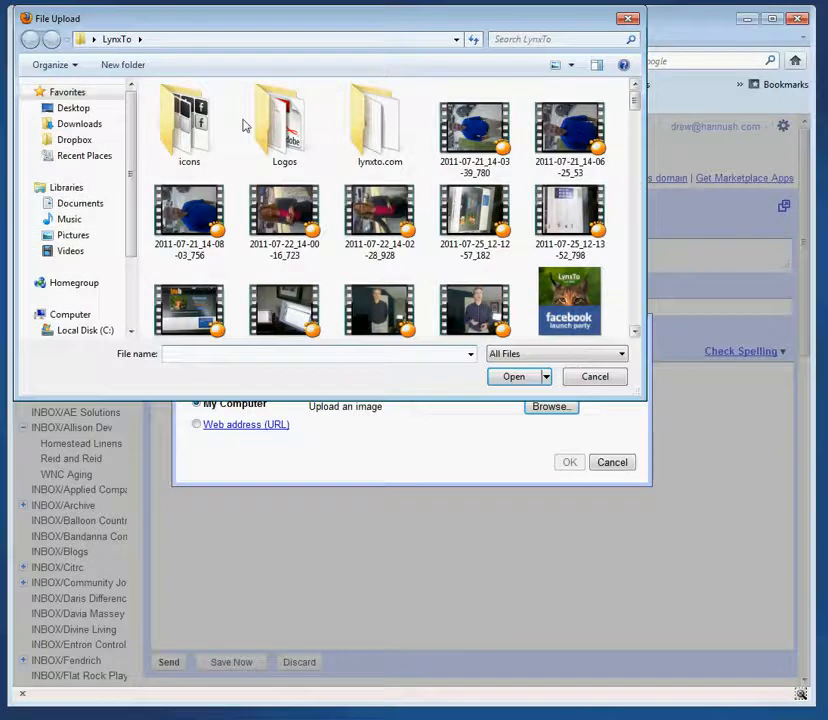
left_click(72, 108)
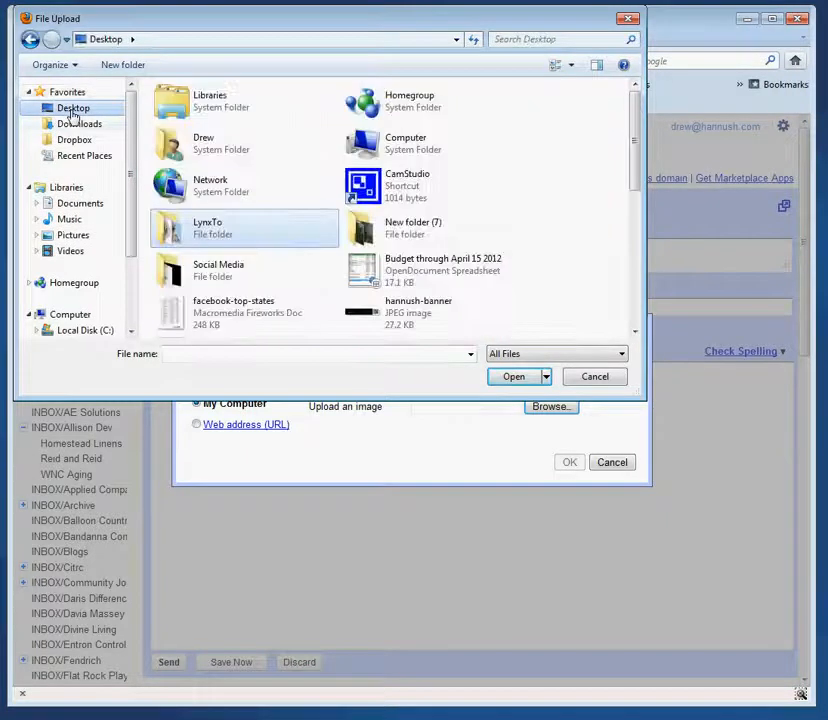
mouse_move(638, 175)
left_mouse_down()
mouse_move(640, 313)
mouse_move(641, 190)
left_mouse_up()
double_click(372, 222)
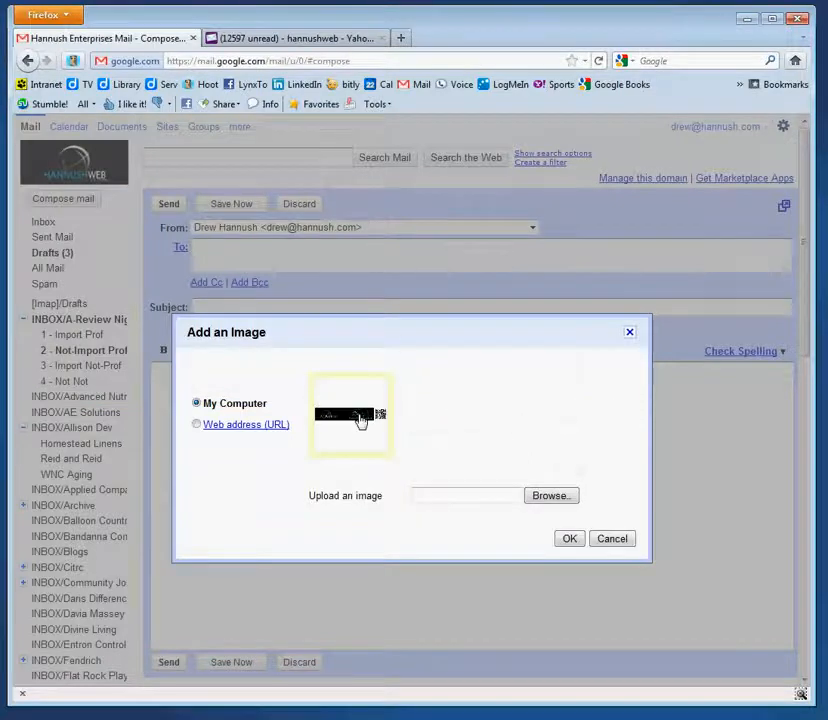
left_click(570, 539)
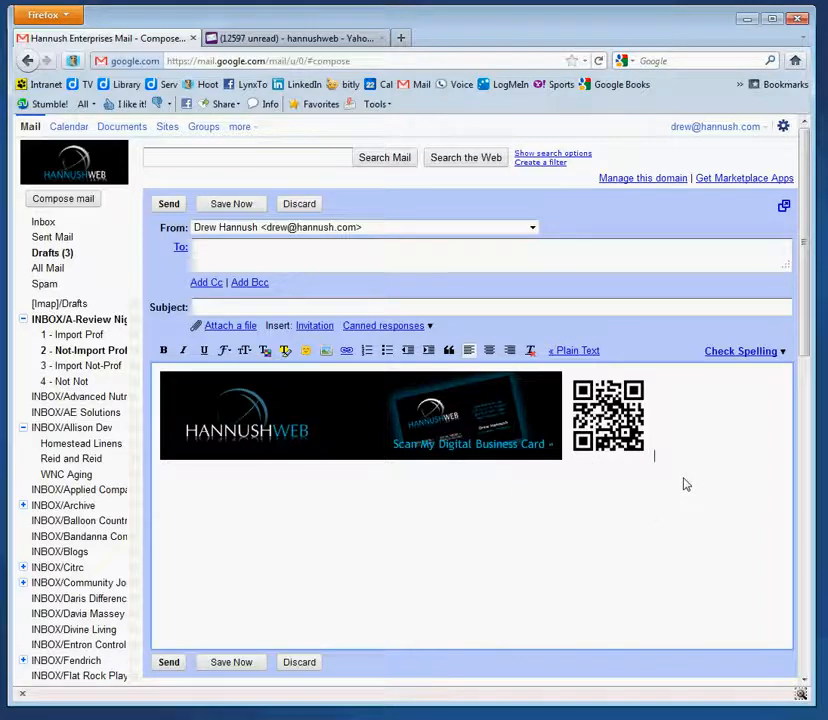
key("Return")
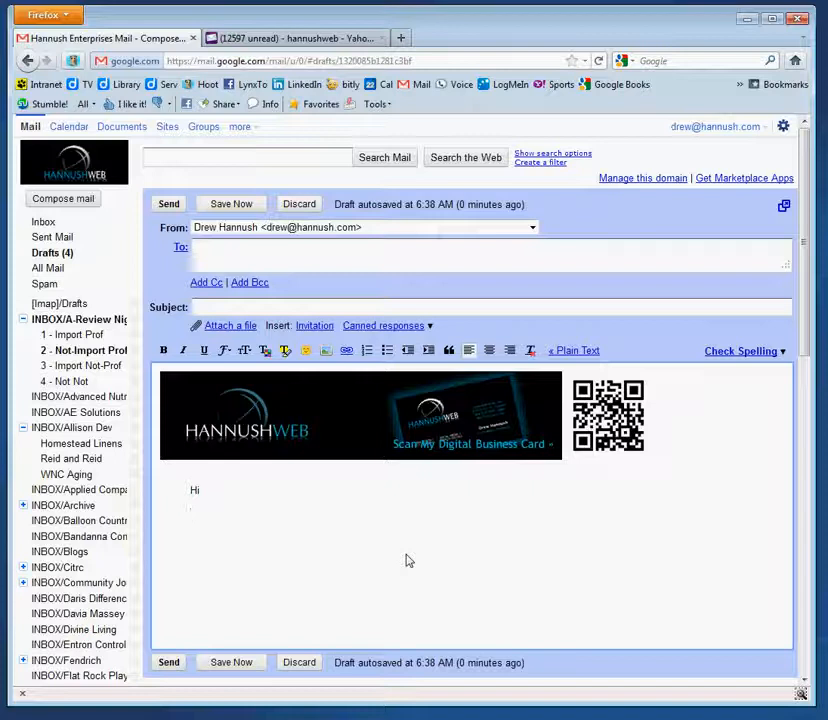
type("Hannush")
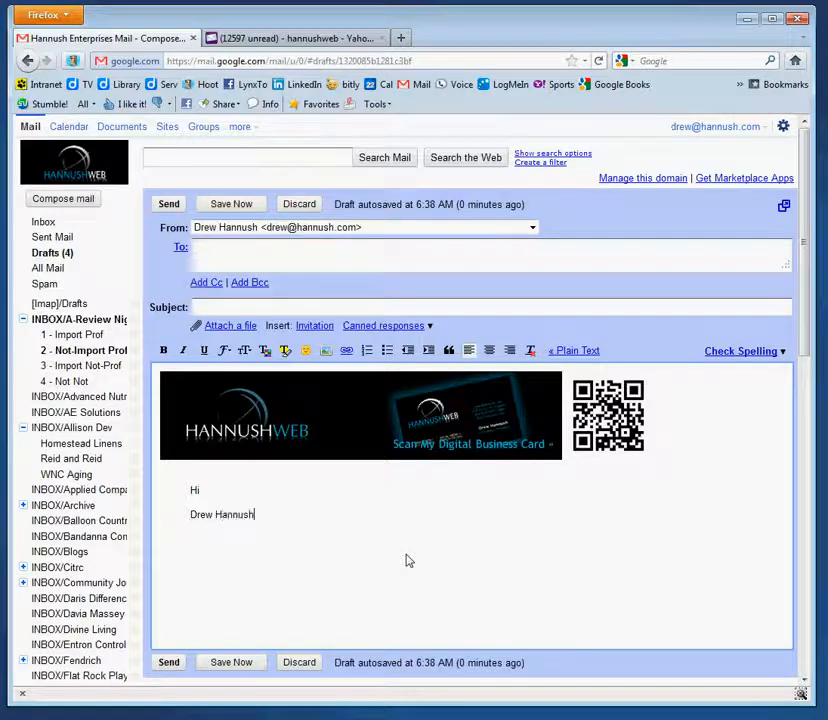
type(", President Hannush")
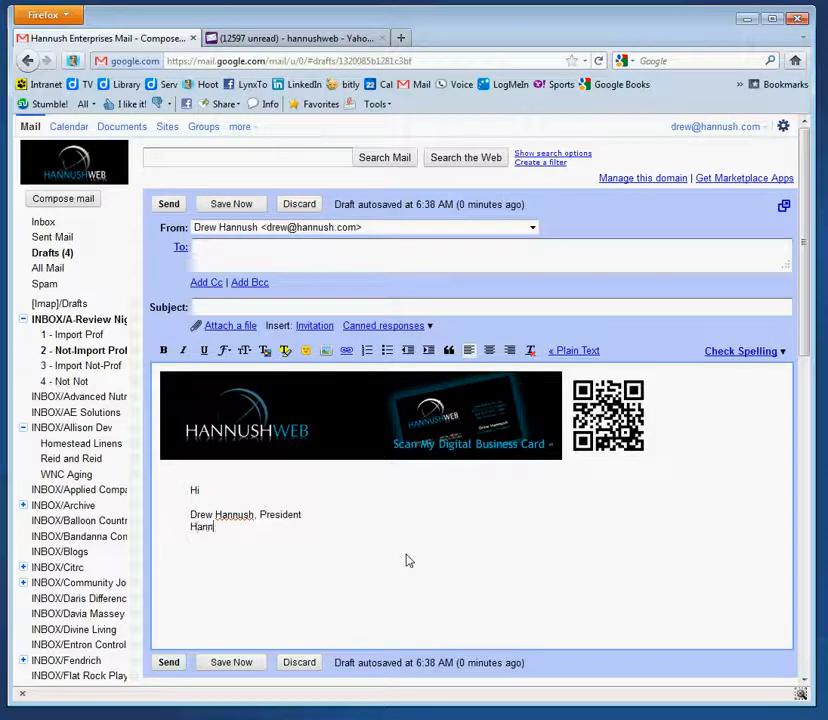
type(" Enterprises, LLC")
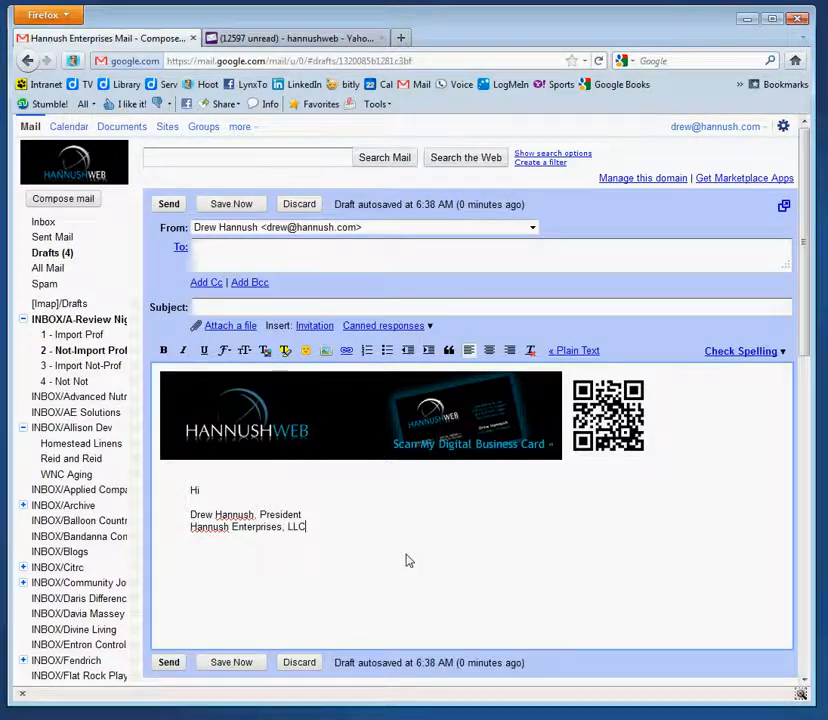
key("Return")
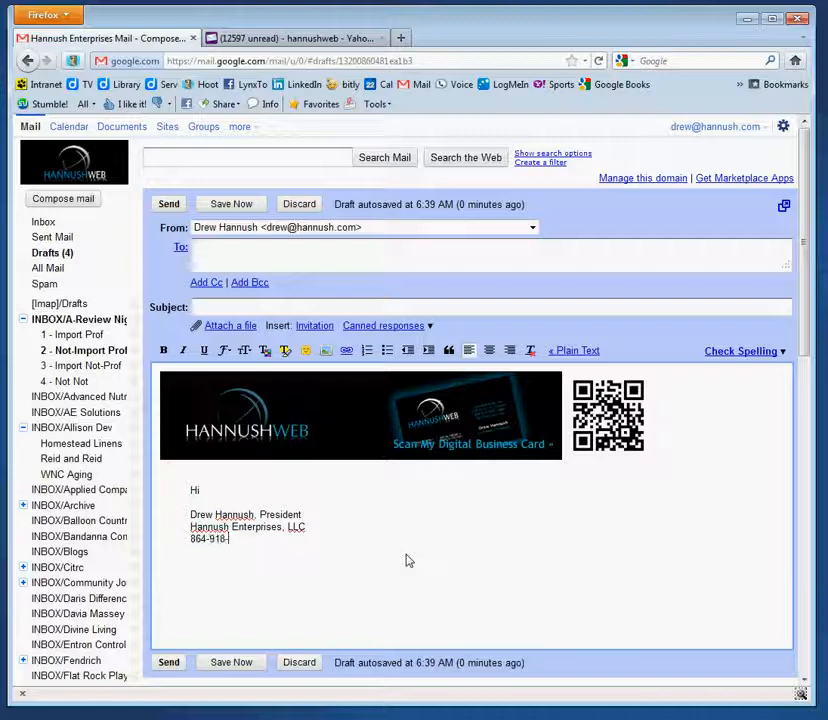
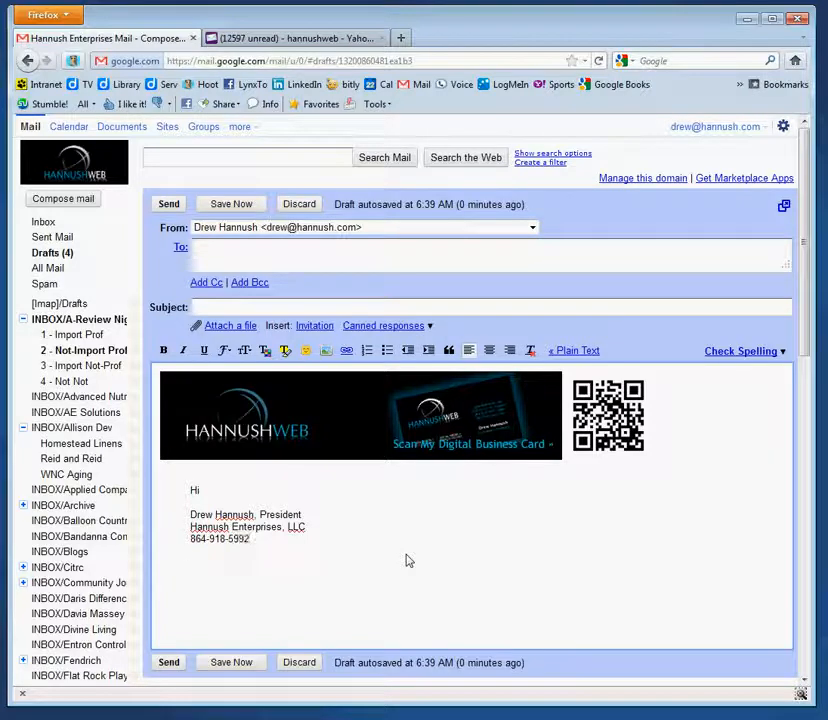
type("www.hann")
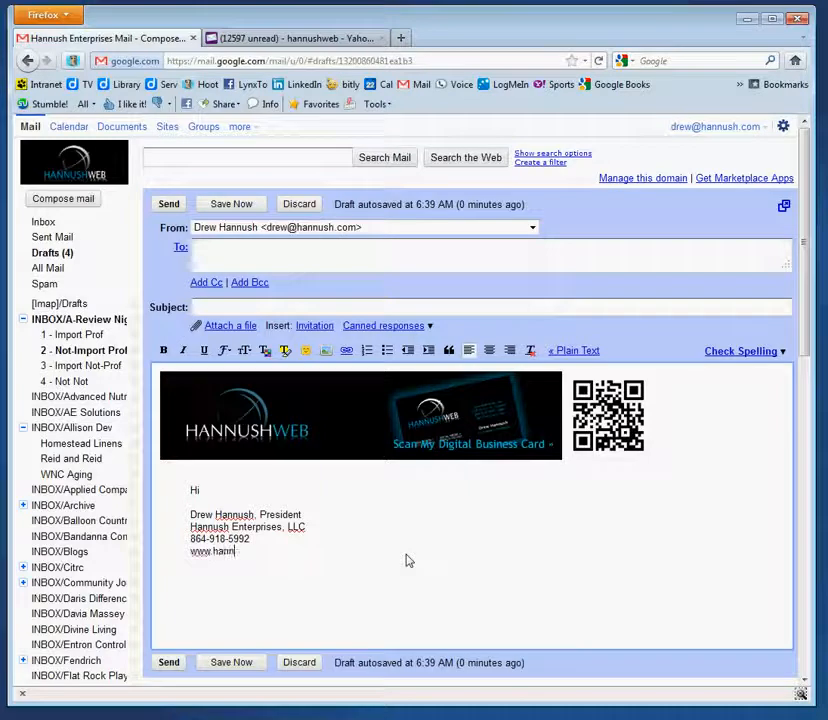
type("ush.com ")
type("www.lynx")
type("to.com")
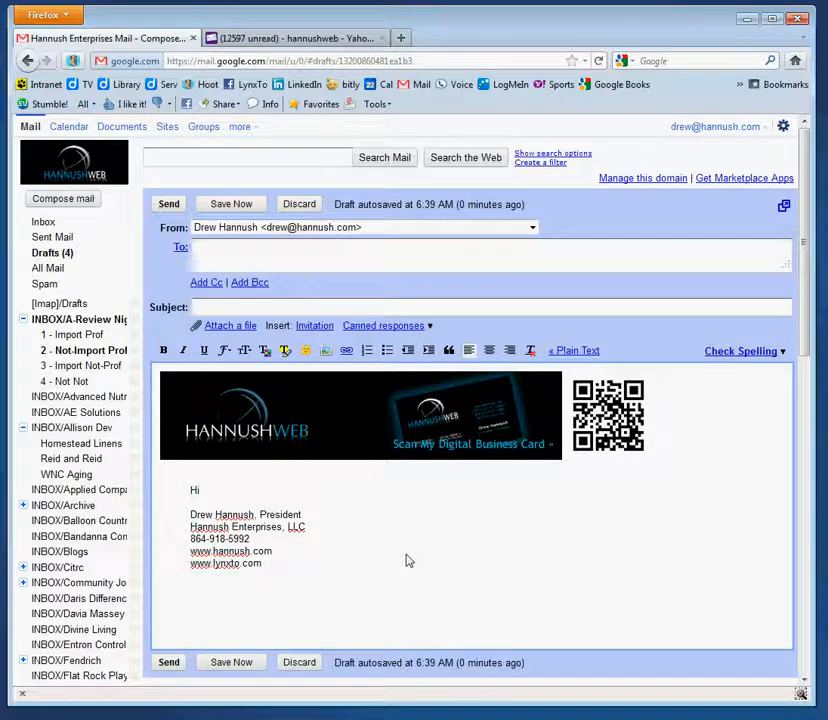
left_click_drag(272, 551, 190, 551)
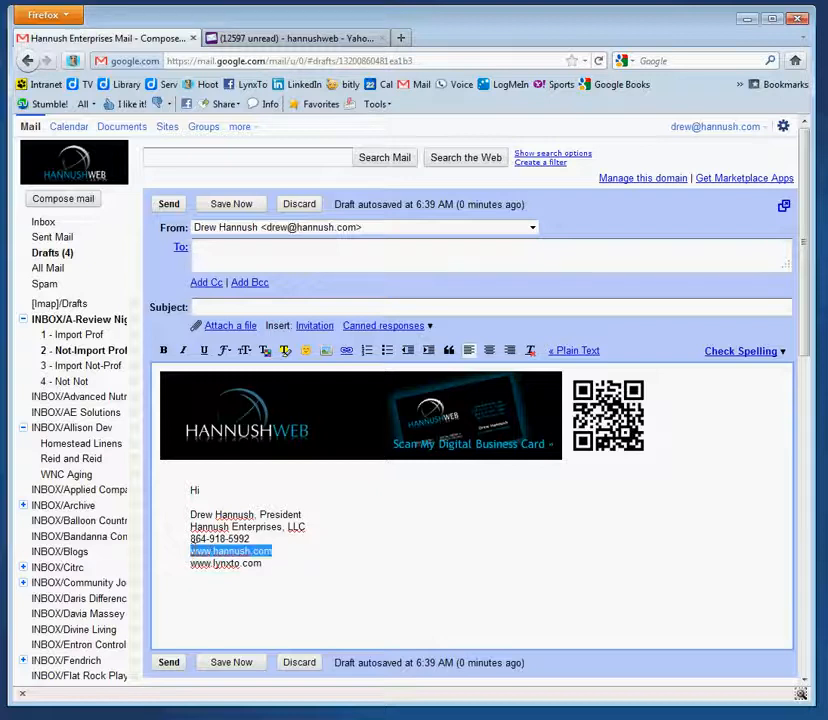
left_click(347, 353)
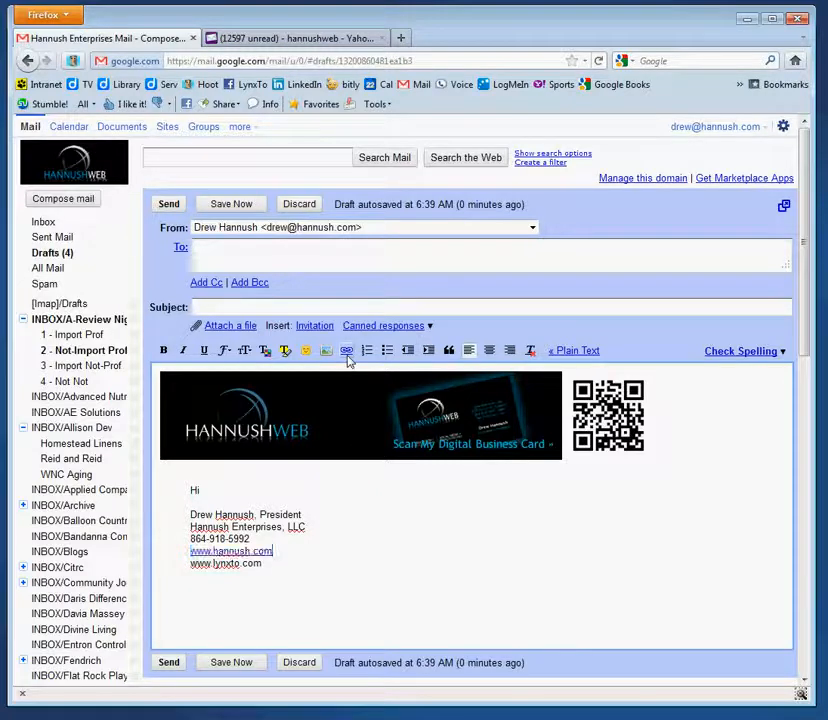
left_click_drag(262, 564, 190, 563)
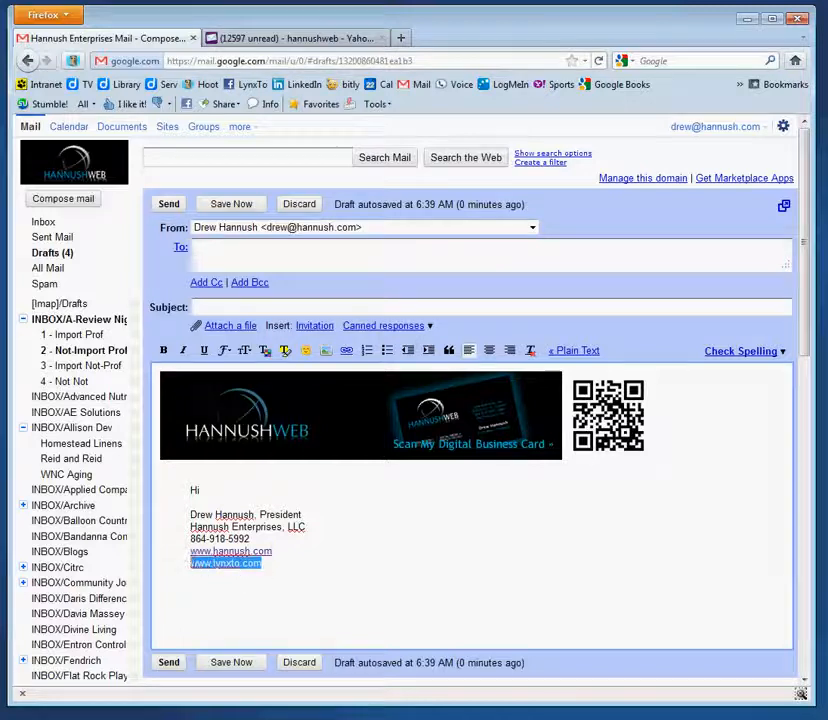
left_click(346, 352)
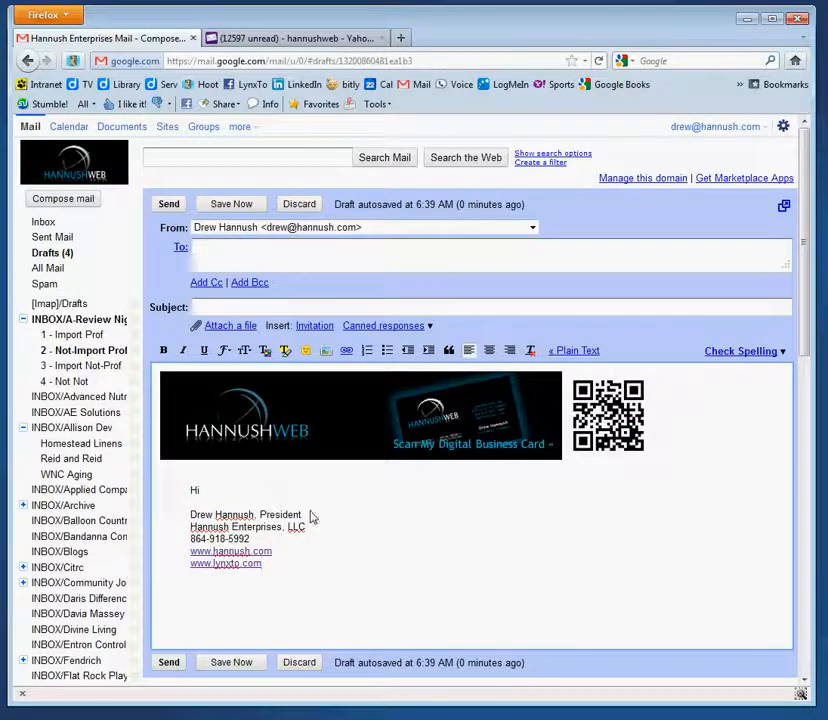
left_click_drag(310, 519, 190, 515)
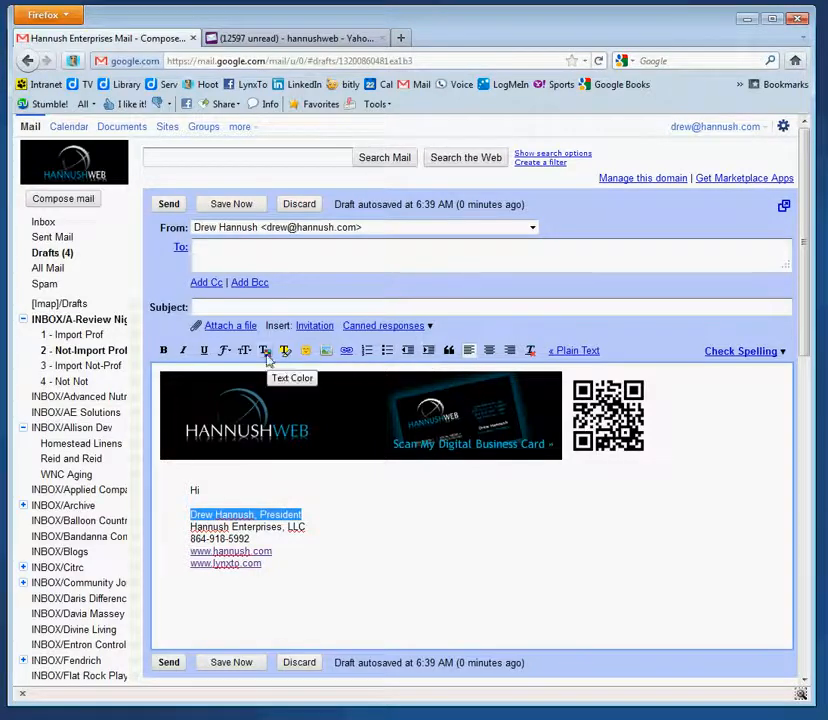
left_click(163, 350)
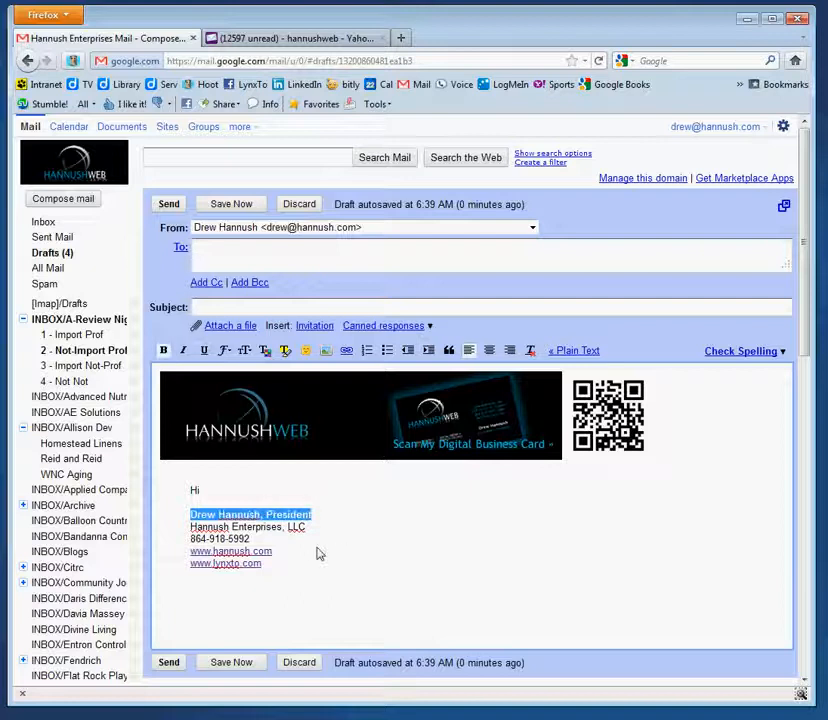
left_click(280, 573)
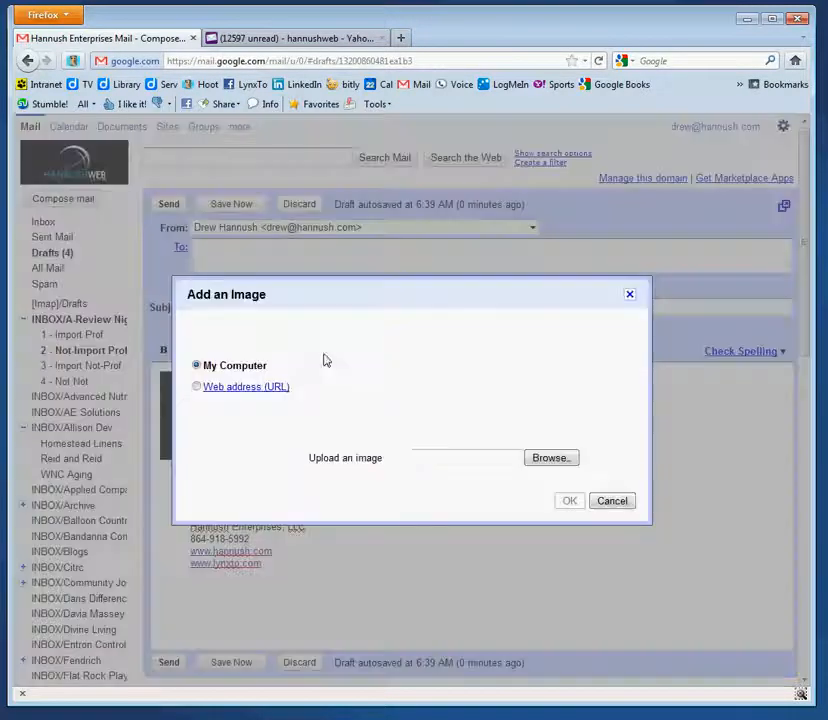
Insert the icon-facebook and icon-twitter images beneath the signature's website links
left_click(326, 352)
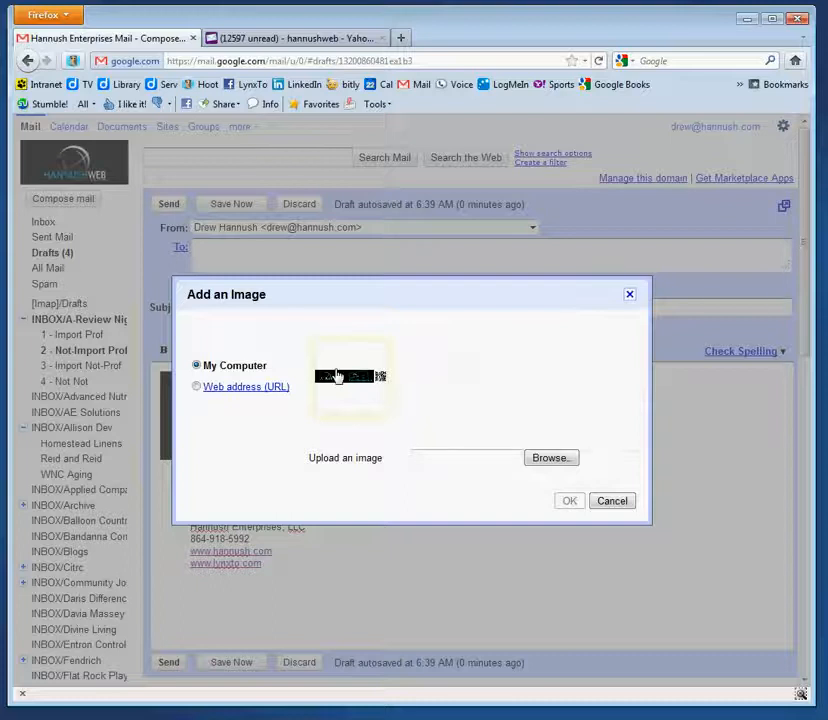
left_click(548, 462)
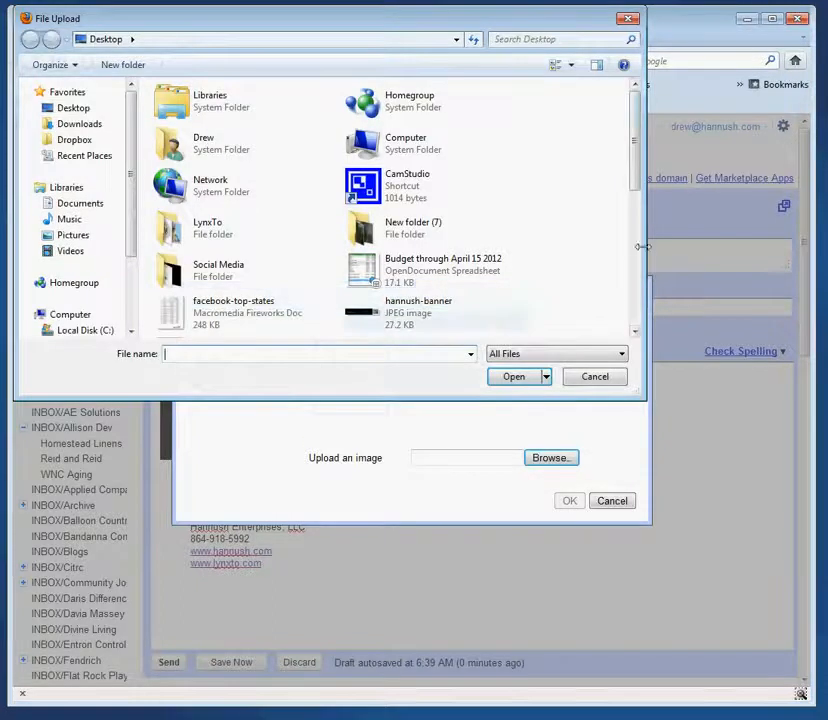
scroll(403, 176, "down", 5)
double_click(403, 176)
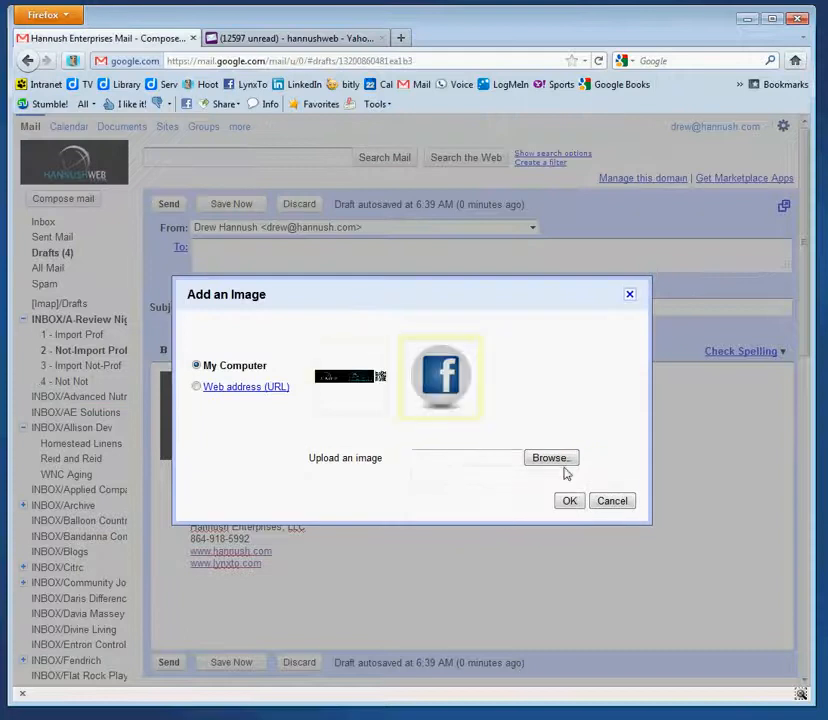
left_click(568, 500)
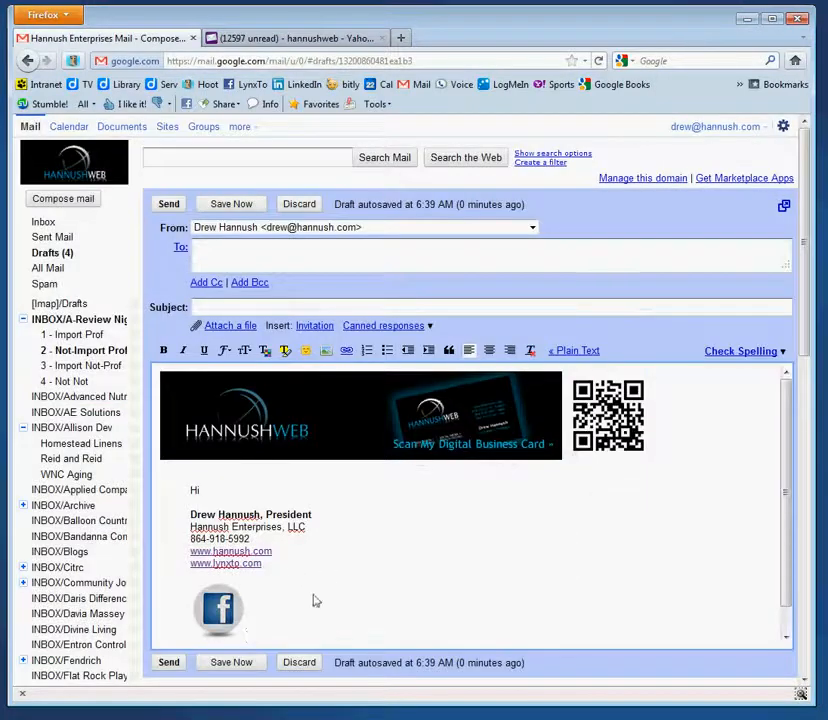
left_click(325, 352)
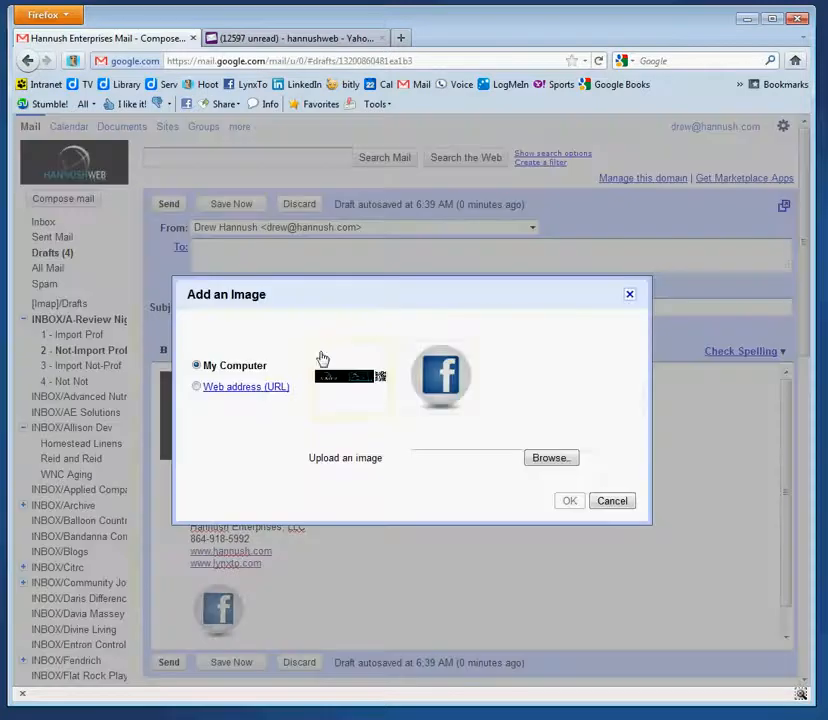
left_click(548, 458)
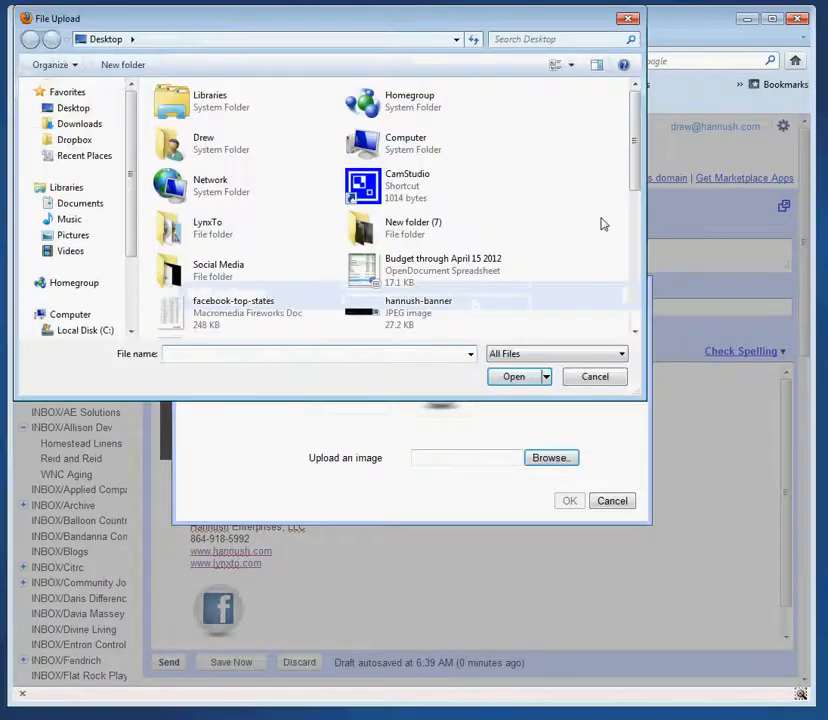
left_click_drag(636, 176, 649, 259)
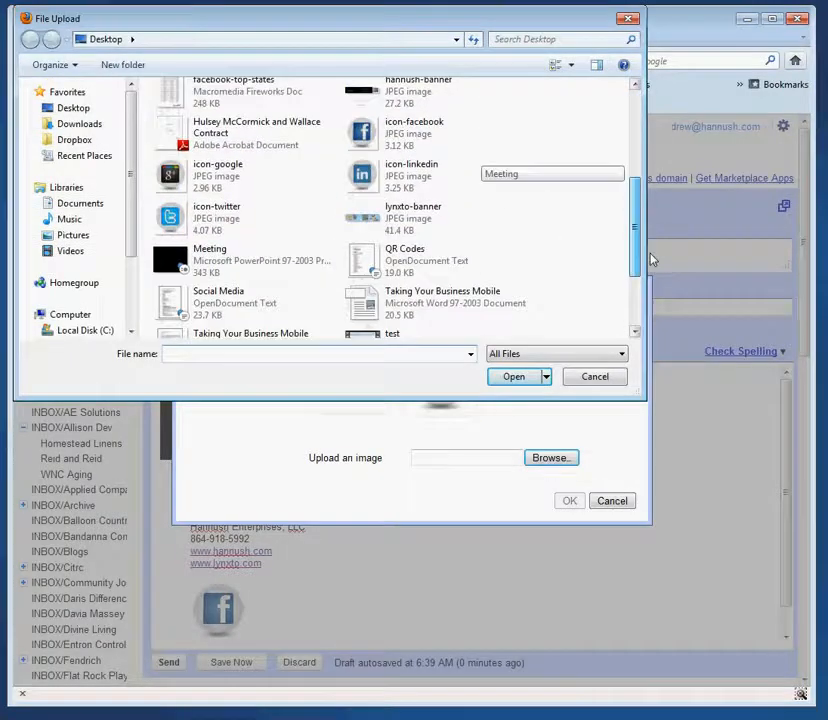
double_click(200, 225)
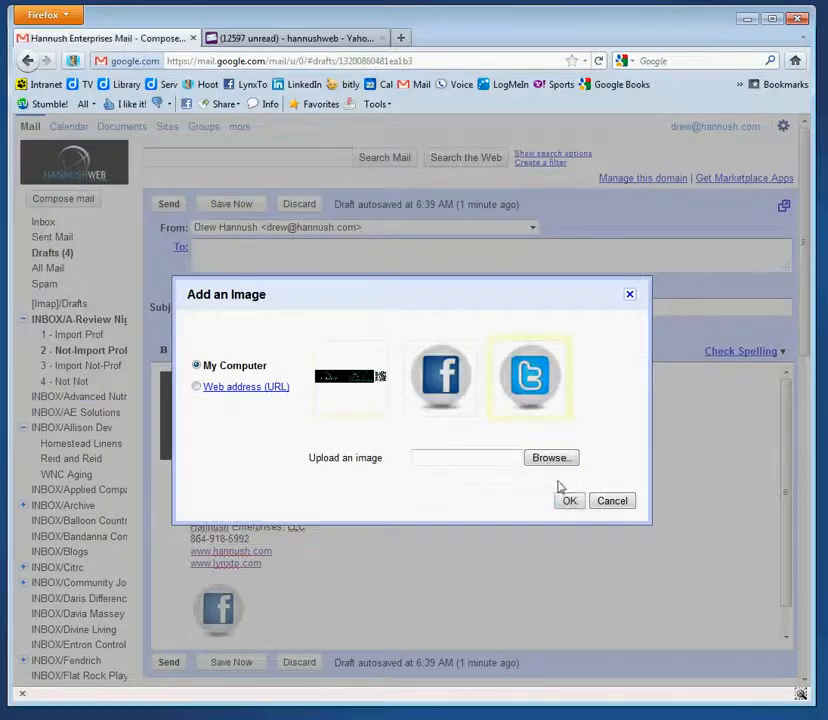
left_click(568, 501)
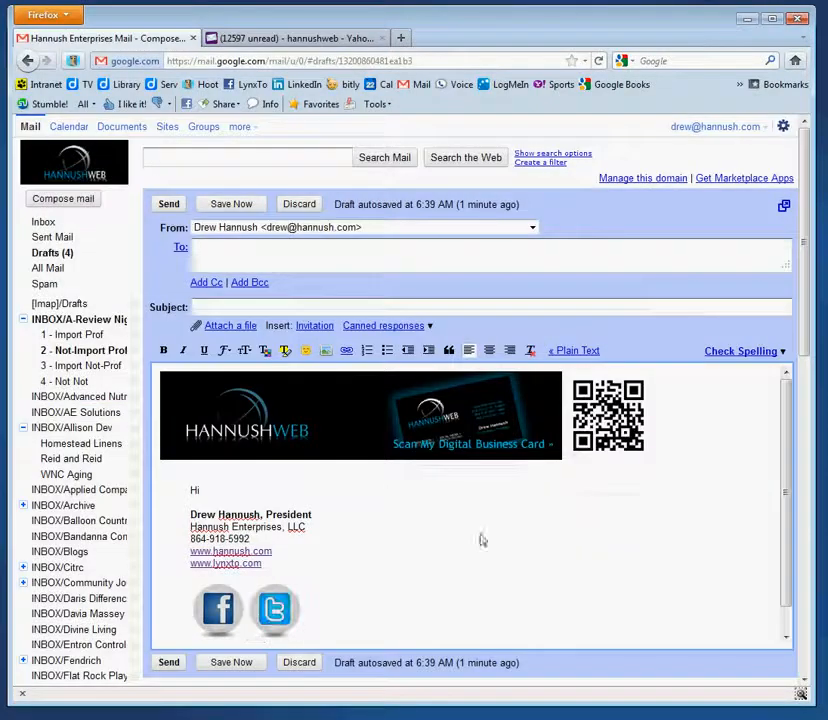
Add the icon-google image as the third icon in the row
left_click(326, 352)
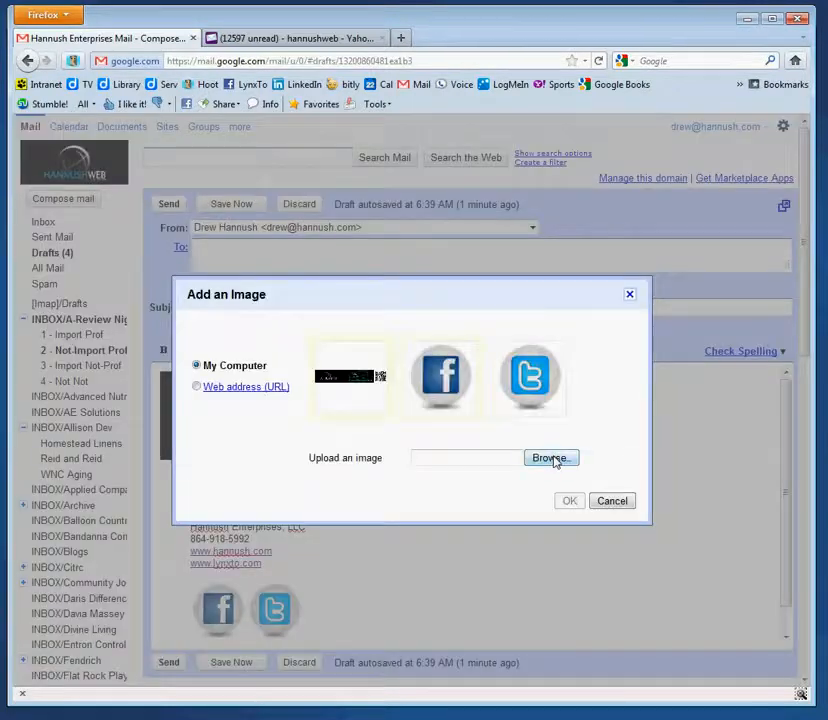
left_click(553, 459)
left_click_drag(639, 187, 641, 247)
double_click(215, 270)
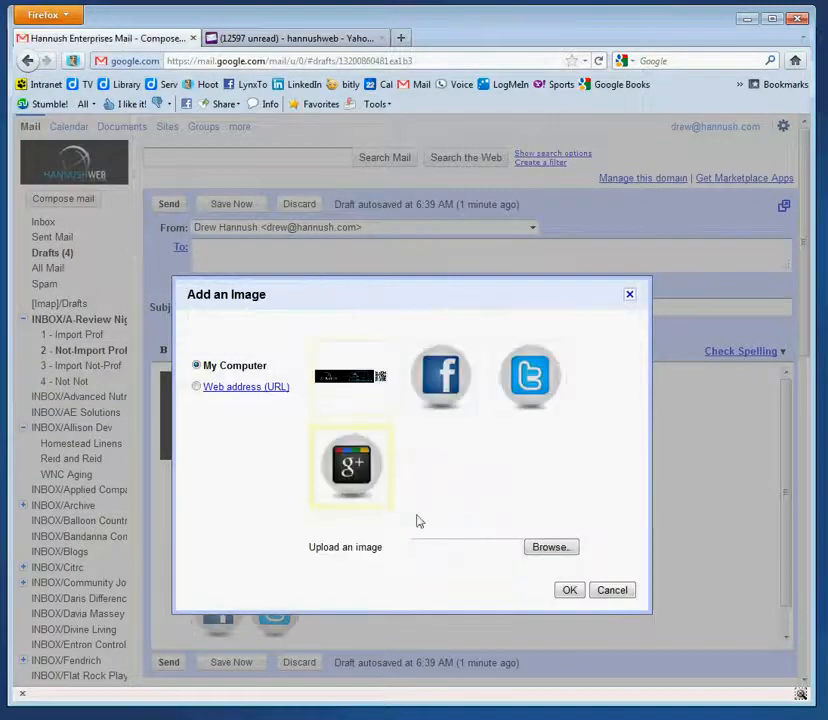
left_click(569, 590)
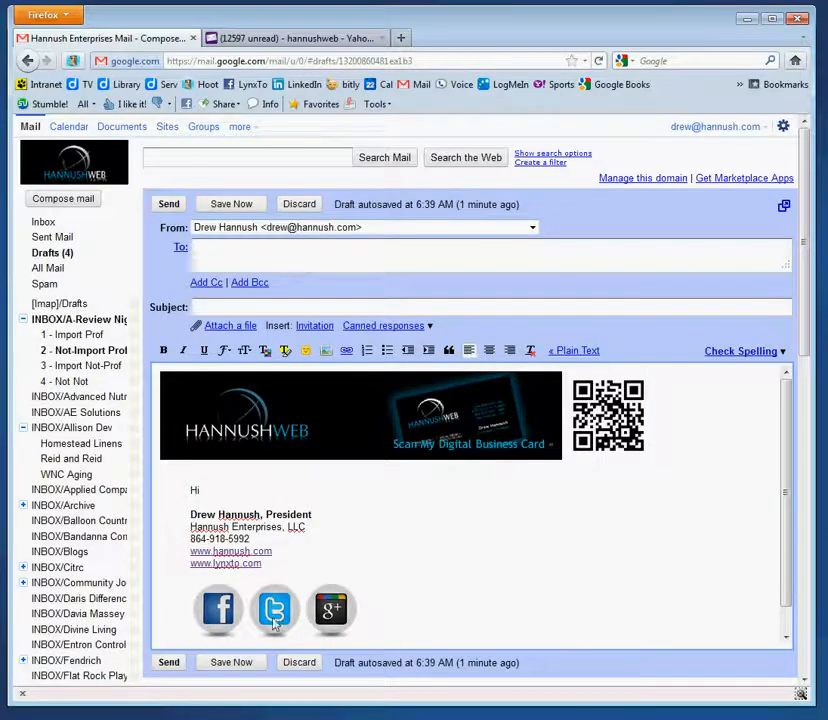
left_click(217, 611)
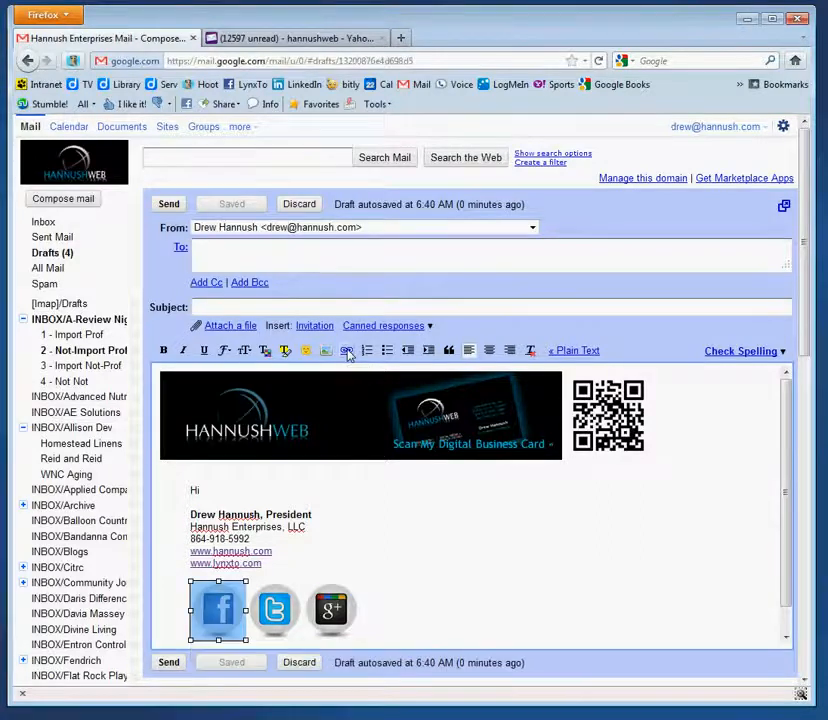
left_click(347, 355)
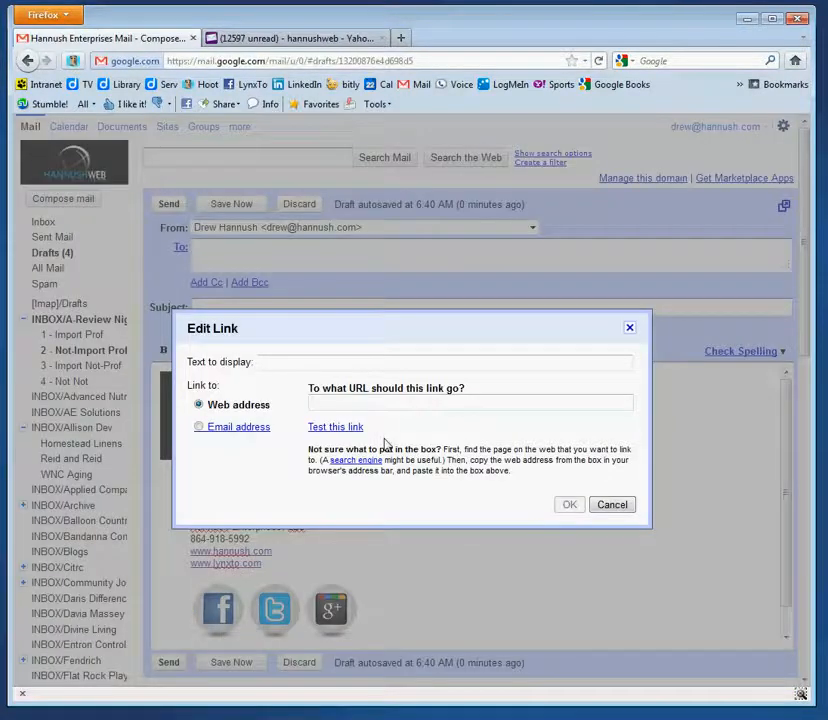
type("http:")
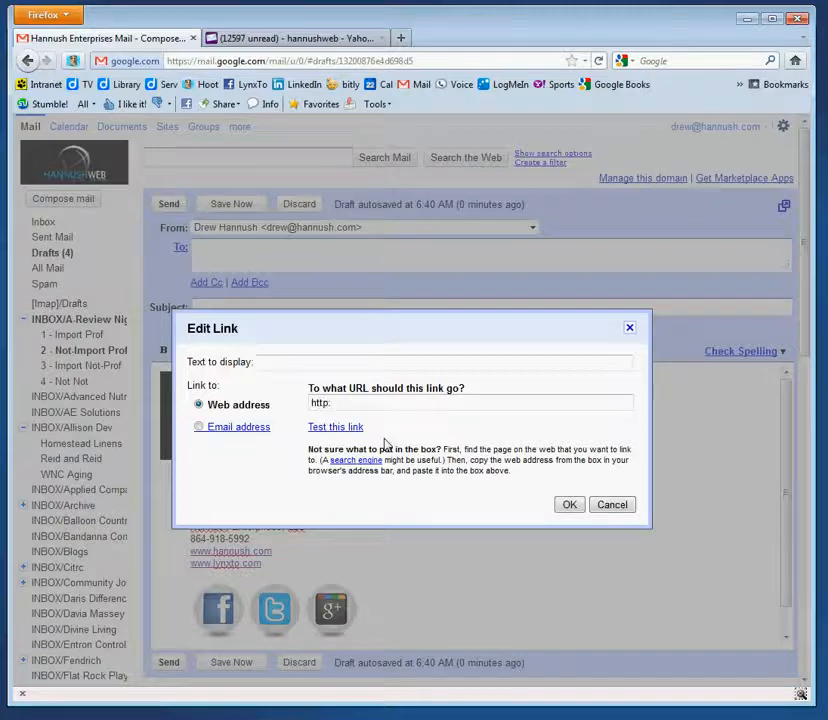
type("//www.facebook.com/")
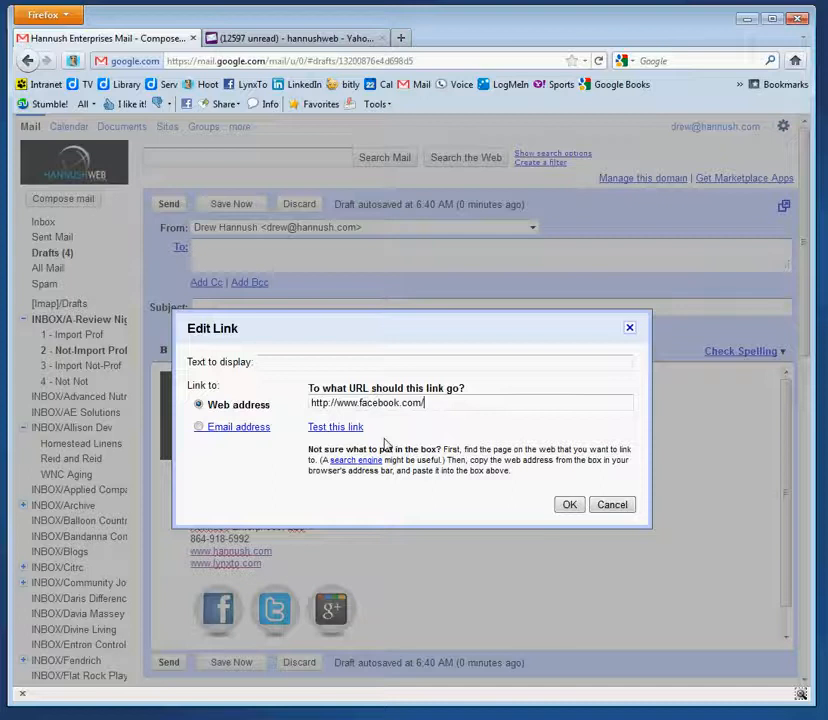
type("LynxTo")
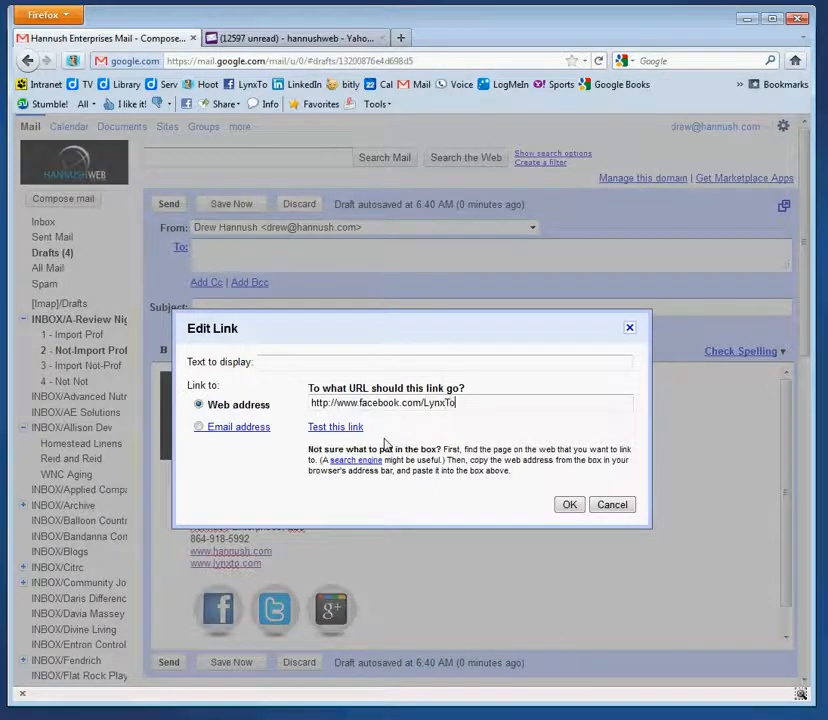
left_click(570, 504)
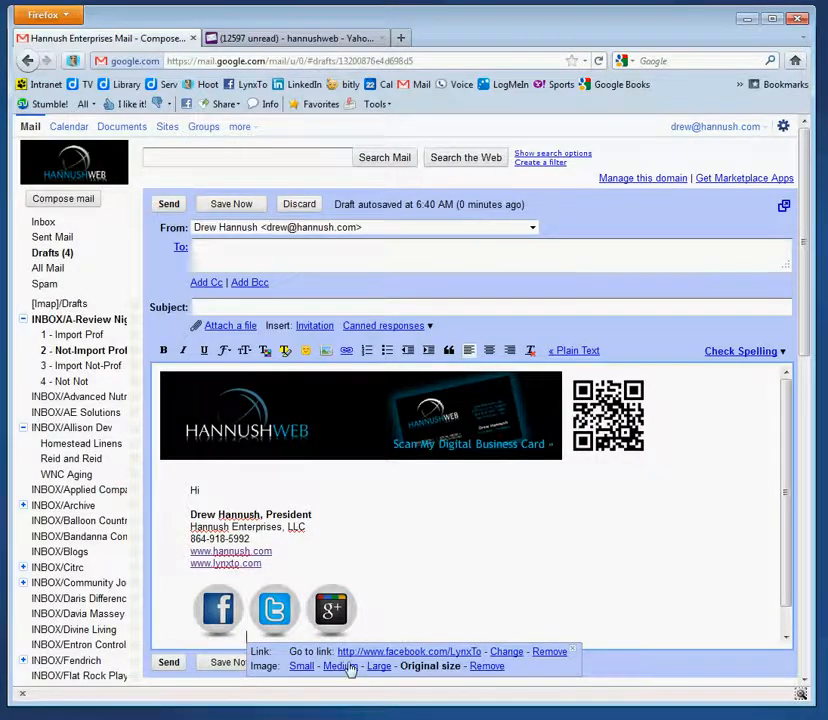
left_click(265, 619)
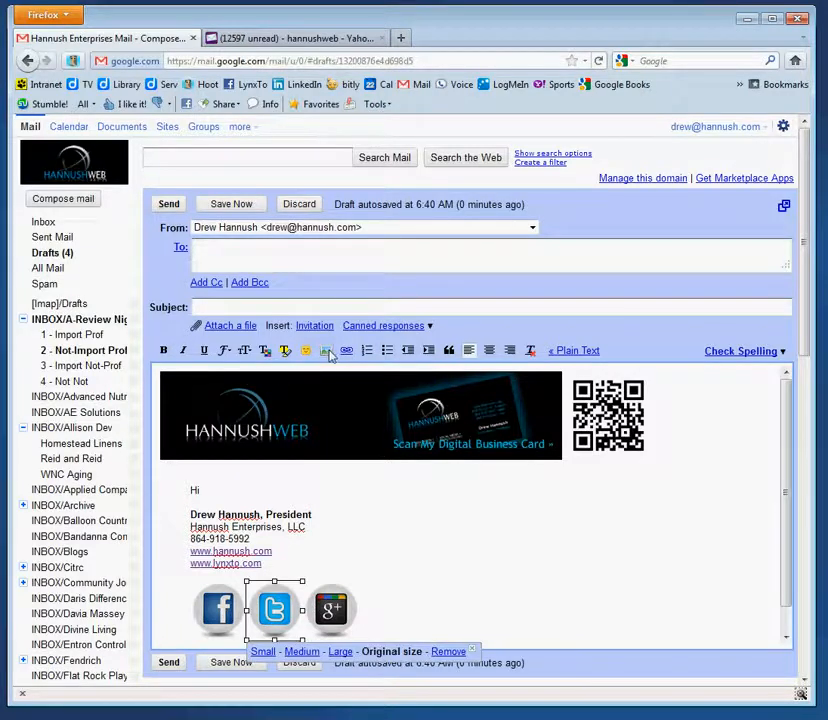
left_click(562, 571)
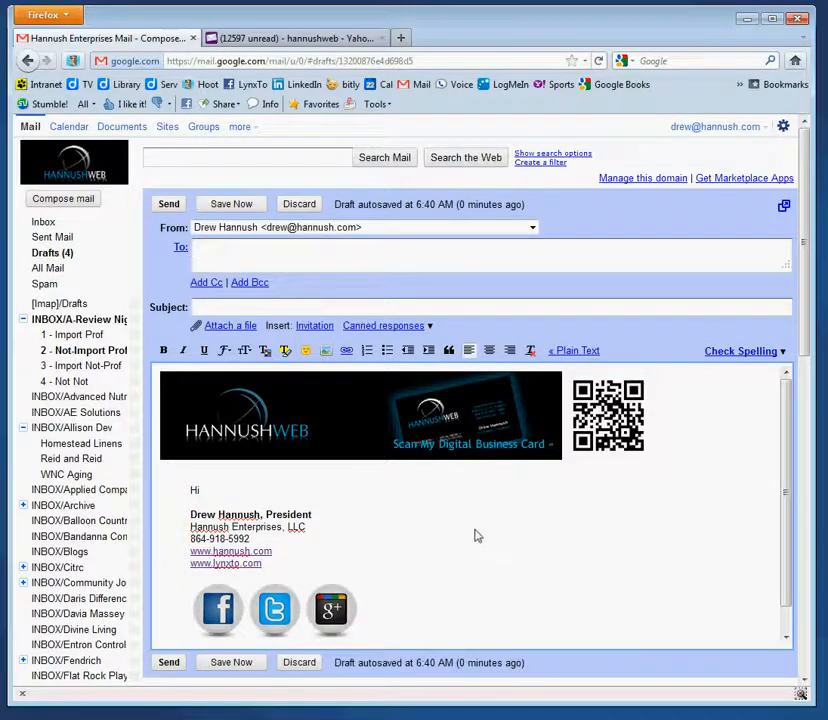
Type the 'Hope you like my HT…' note offering smartphone apps to read barcodes (QR codes)
scroll(464, 540, "down", 1)
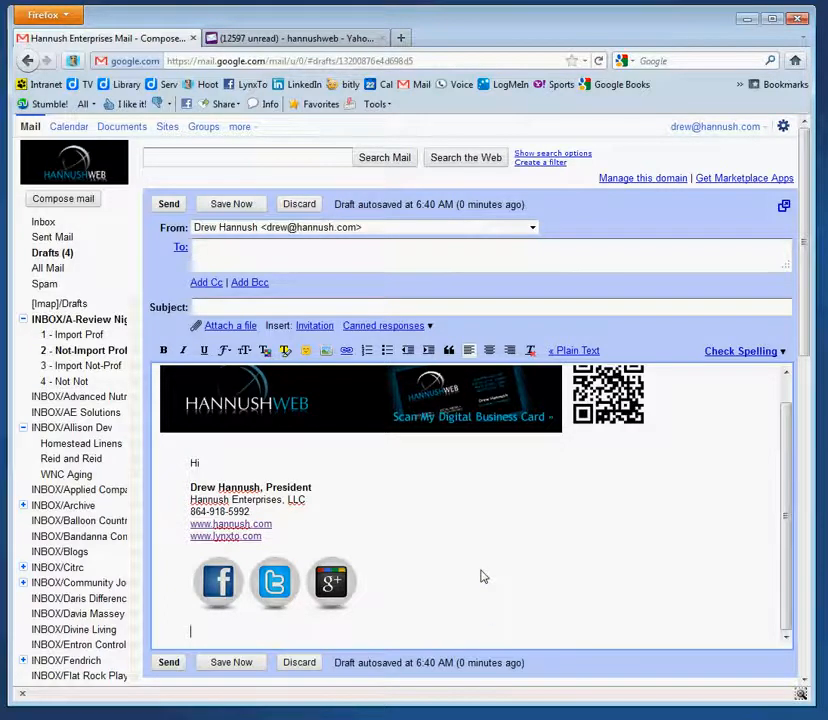
type("Hope you")
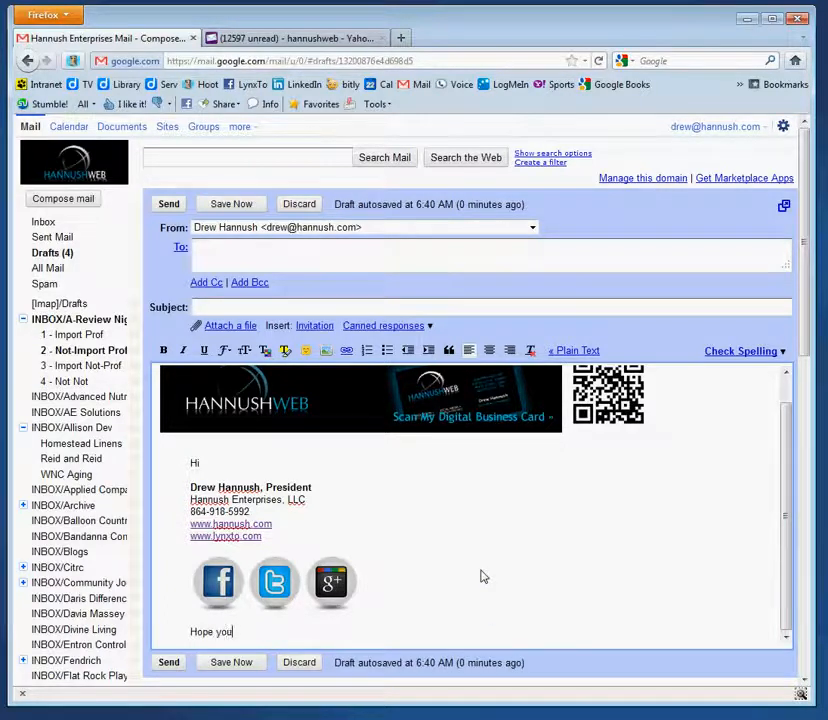
type(" like my HTML Email.")
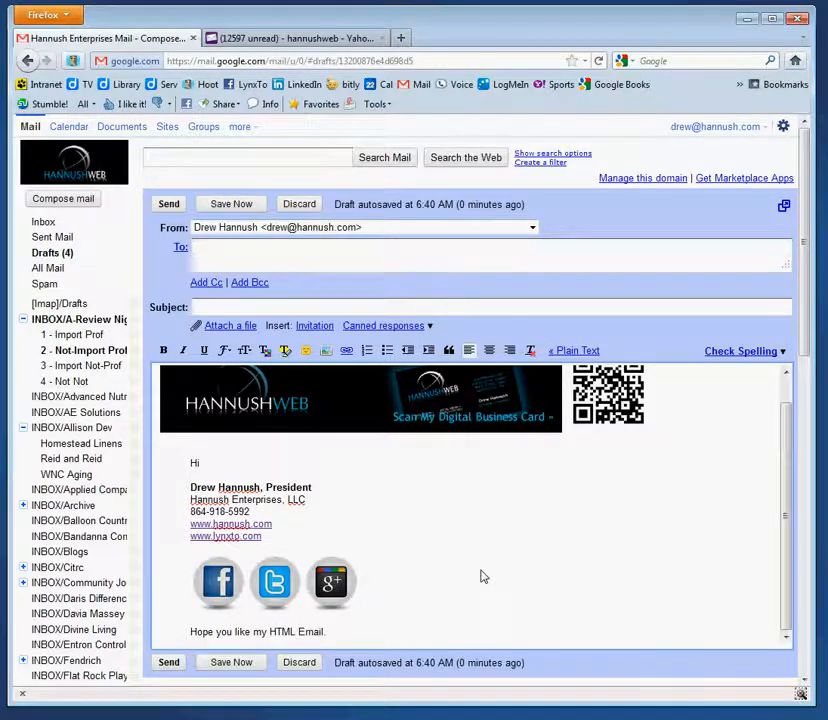
scroll(600, 420, "up", 1)
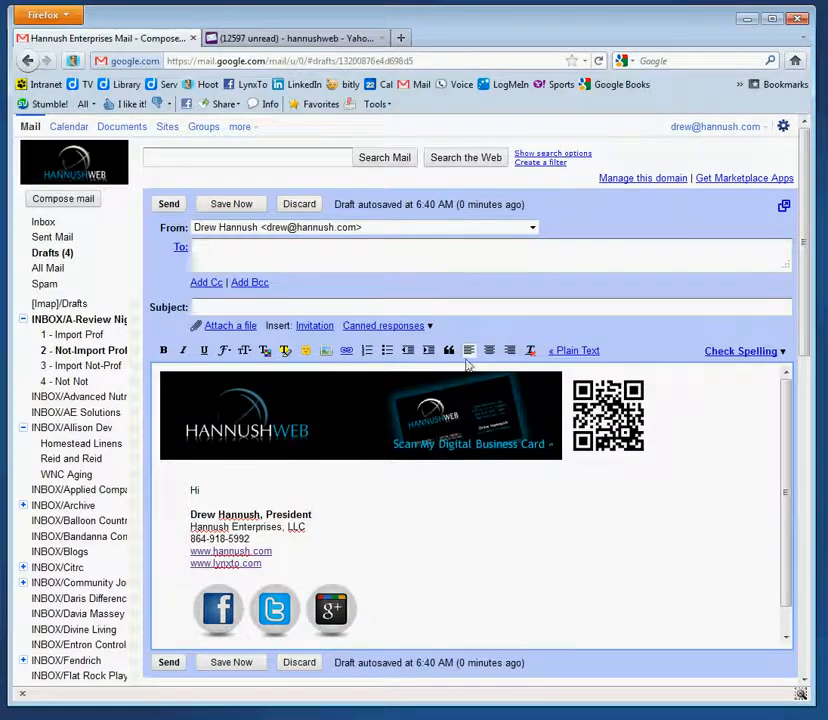
scroll(474, 517, "down", 1)
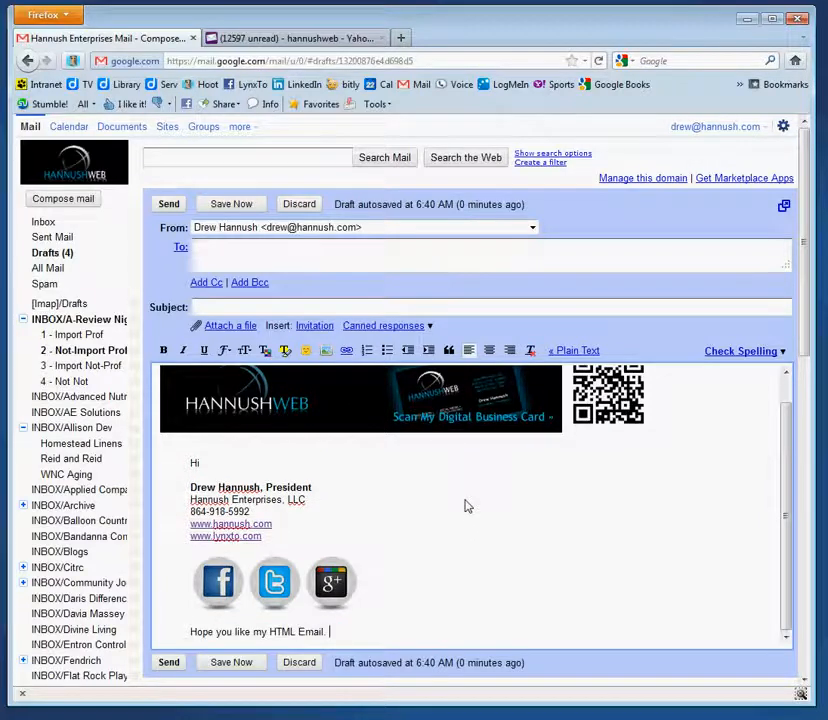
scroll(511, 567, "up", 1)
scroll(512, 568, "down", 1)
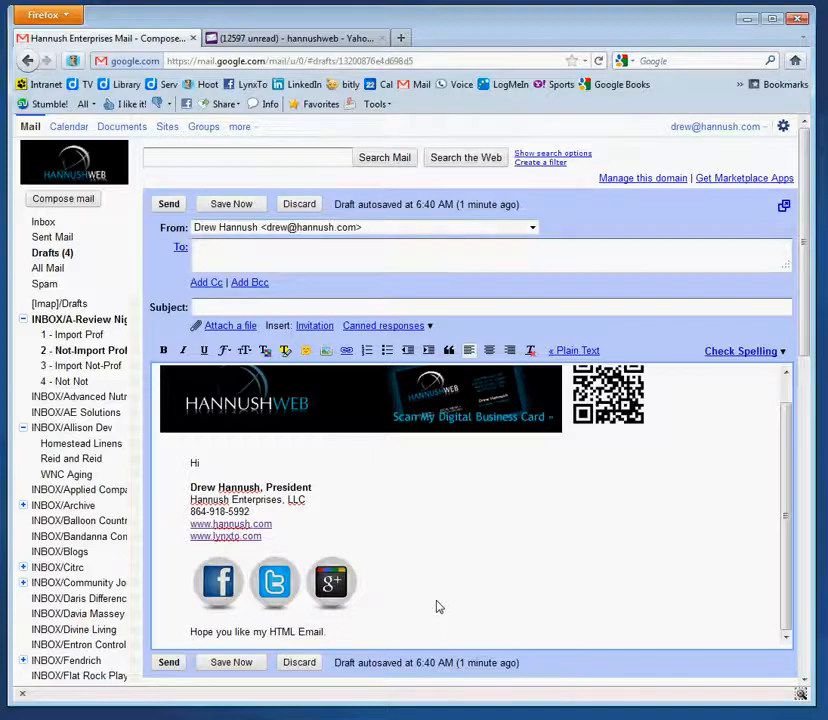
type("re some apps for your")
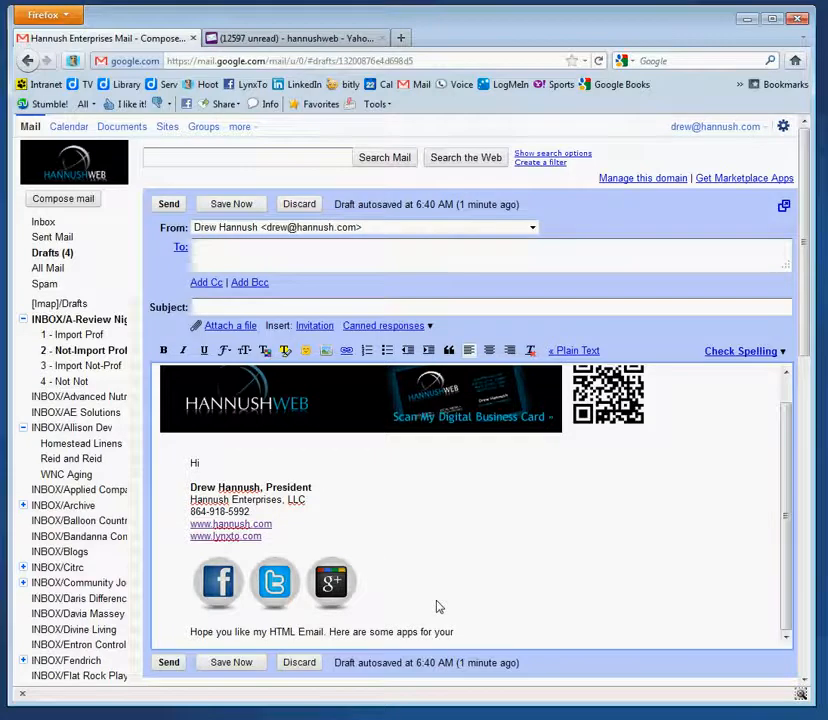
type(" smartphone")
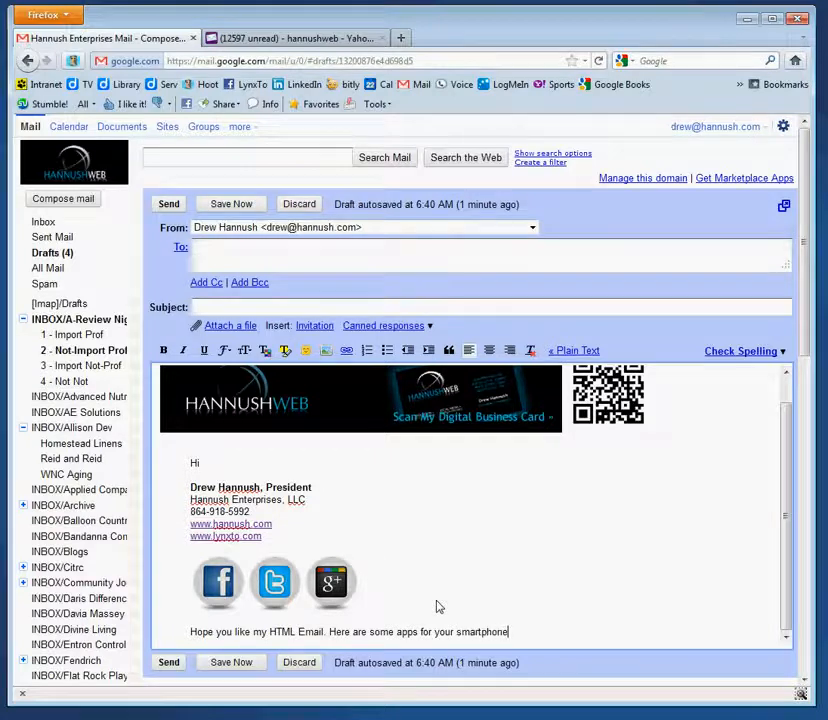
type(" to read barcodes (")
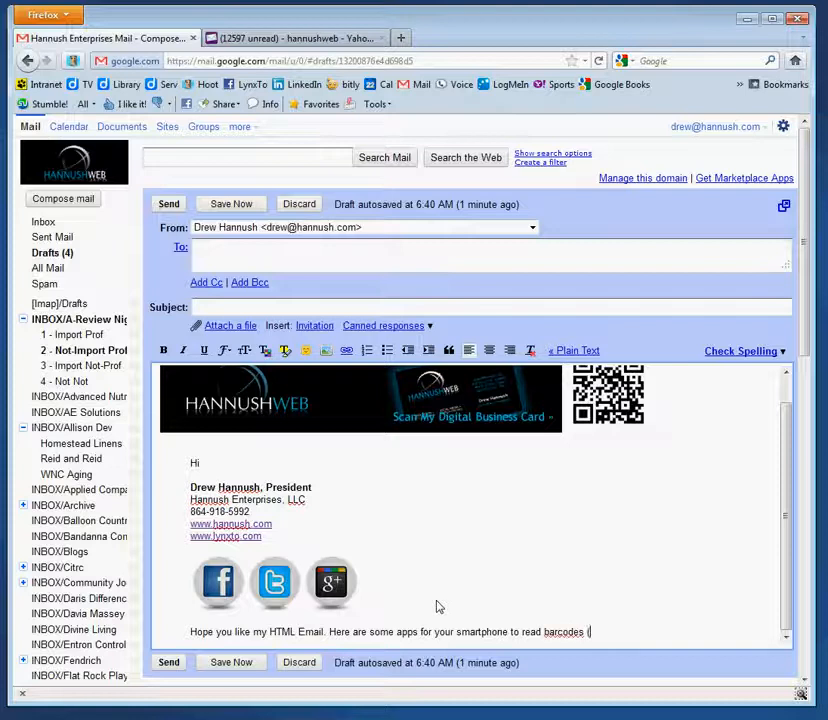
type("QR code")
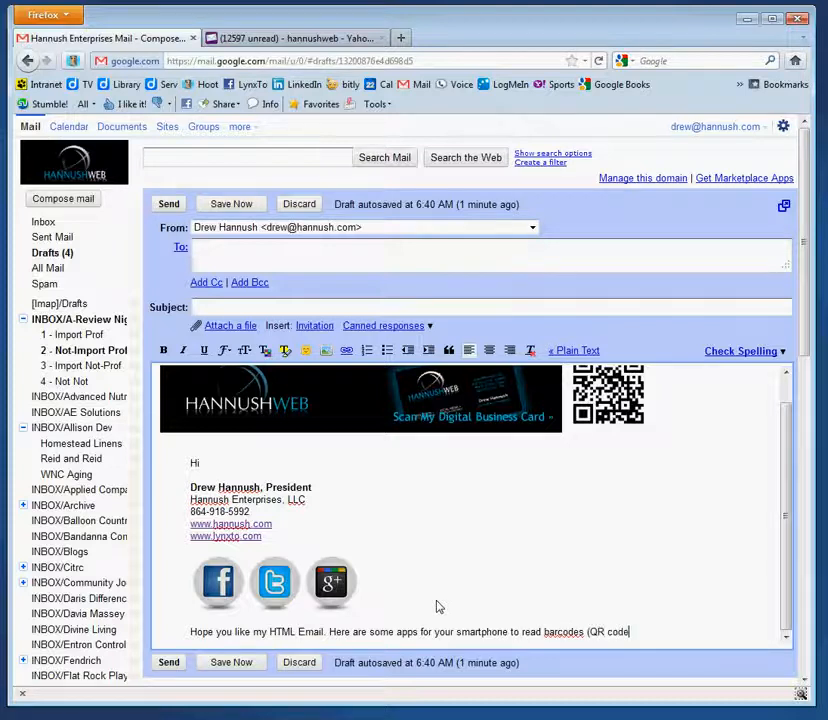
type("s)")
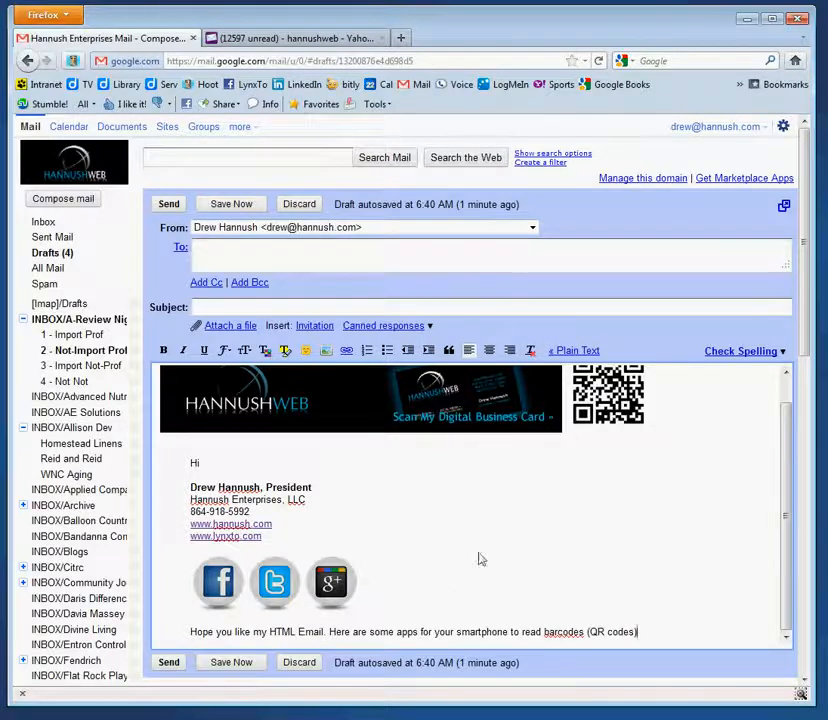
left_click_drag(545, 631, 635, 632)
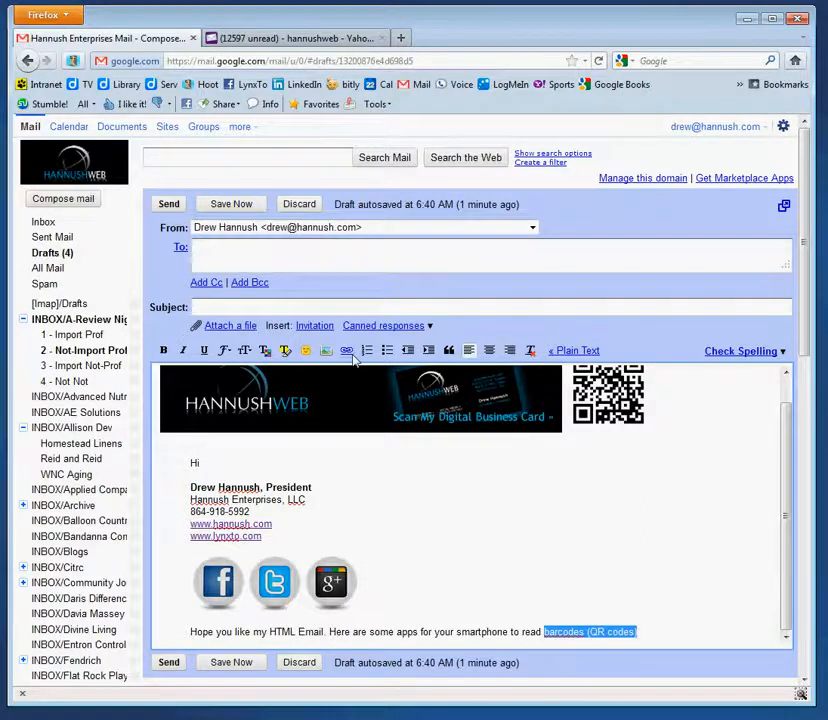
left_click(346, 351)
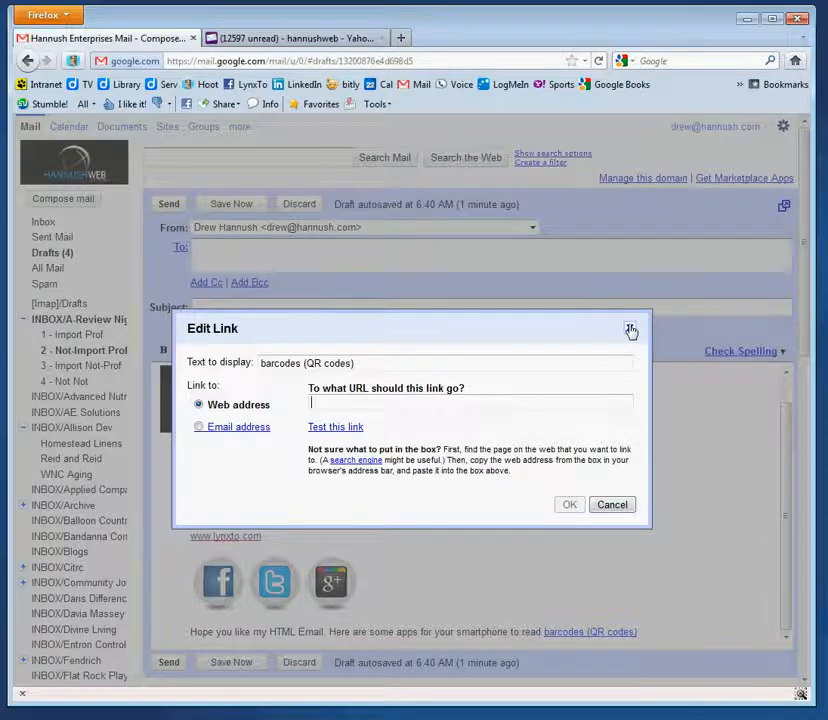
left_click(629, 328)
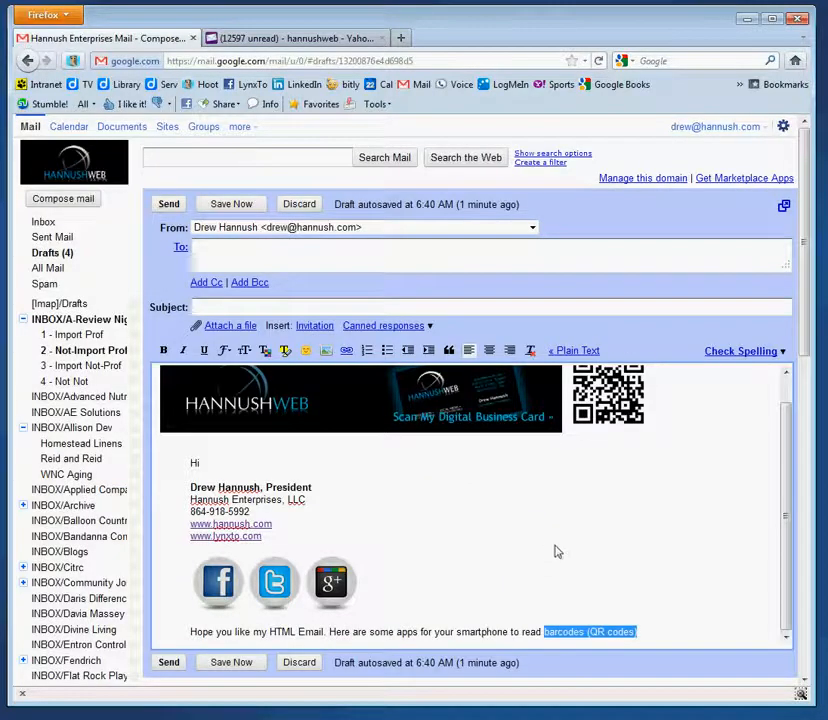
scroll(554, 551, "up", 2)
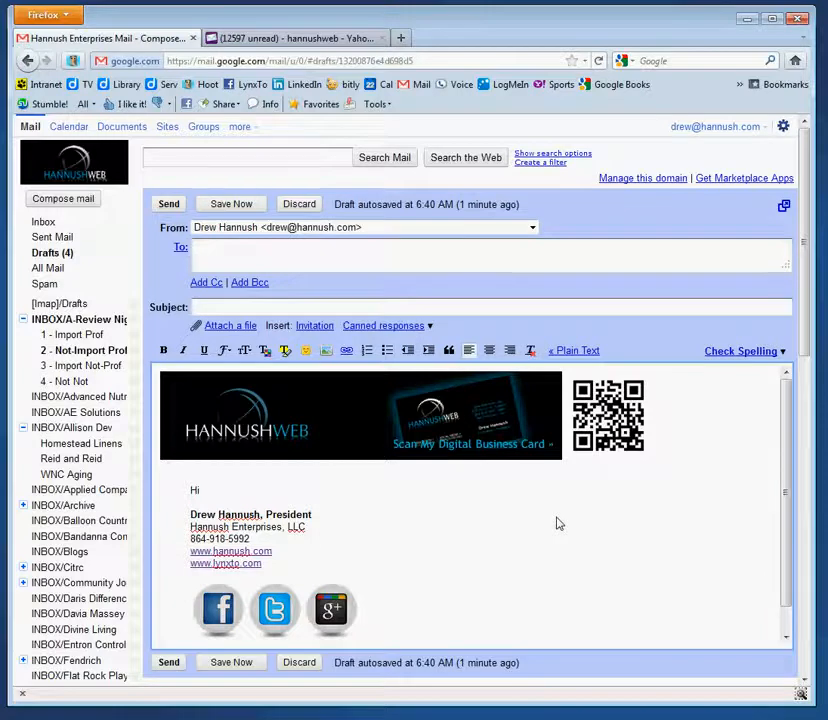
type("Hope you like my HTML Email. Here are some apps for your smartphone to read barcodes (QR codes)")
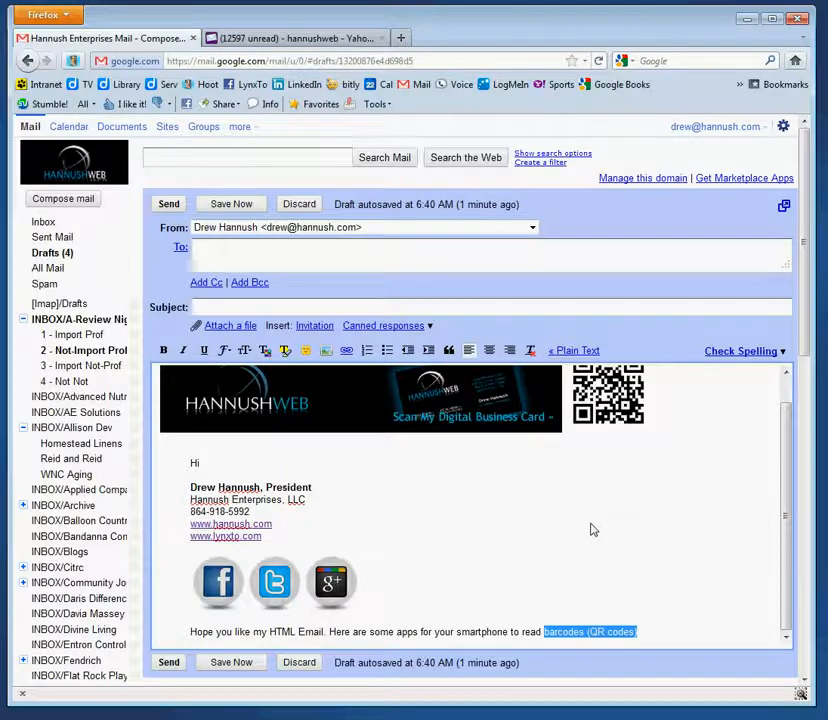
left_click(387, 333)
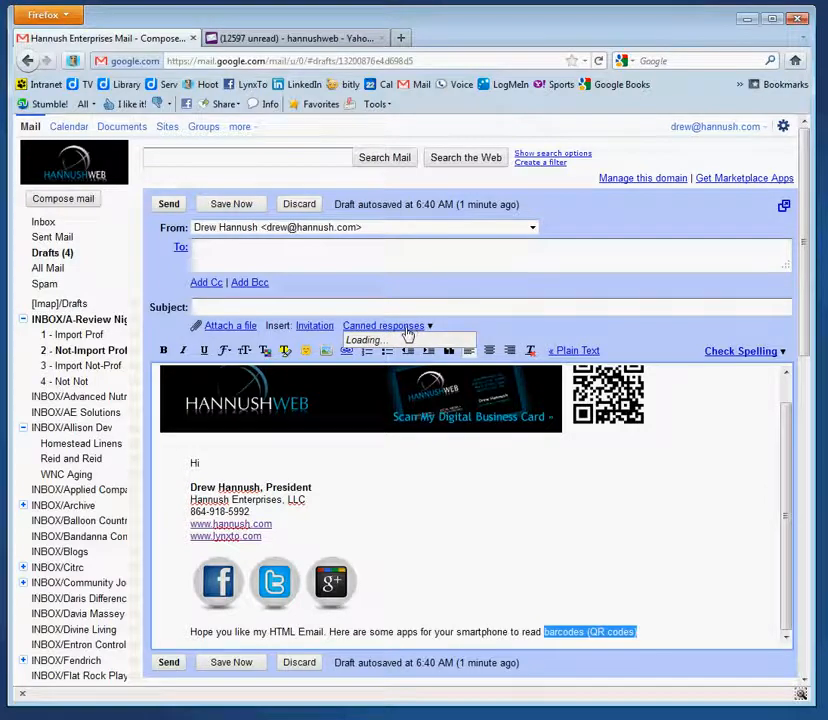
From the Canned responses menu, save the draft as a new response named 'Test'
left_click(407, 329)
left_click(407, 334)
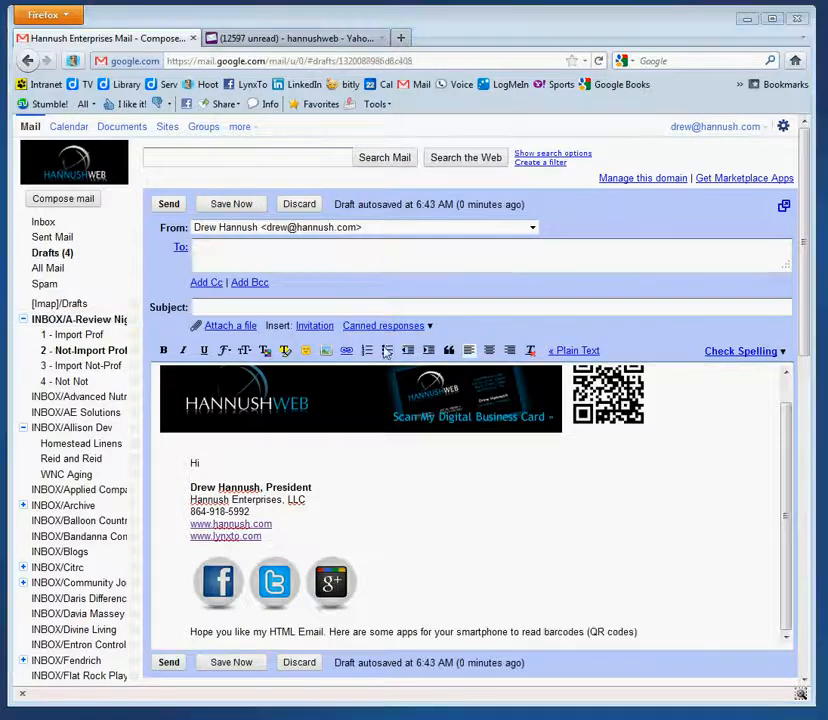
left_click(388, 328)
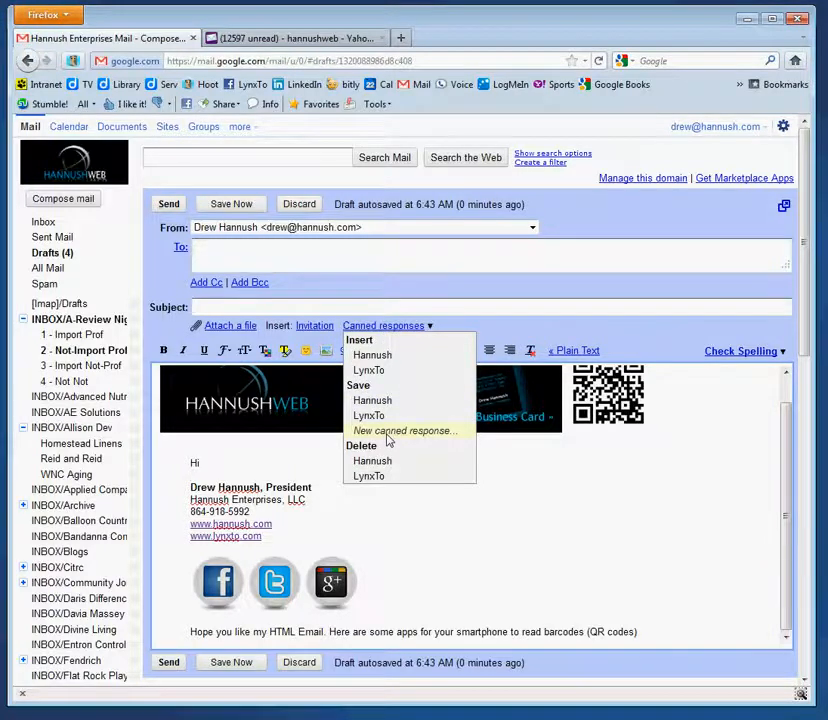
left_click(389, 432)
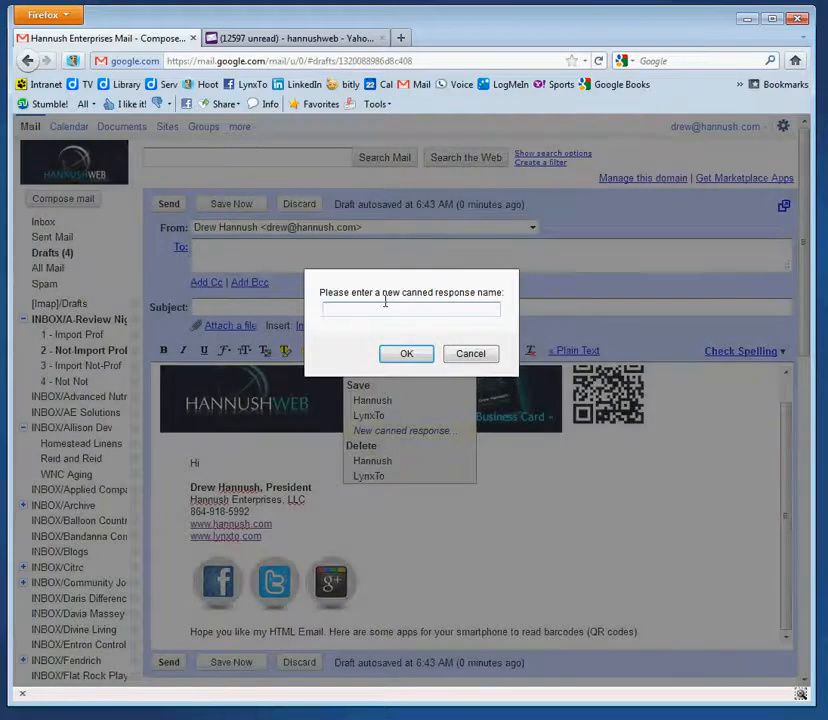
type("Test")
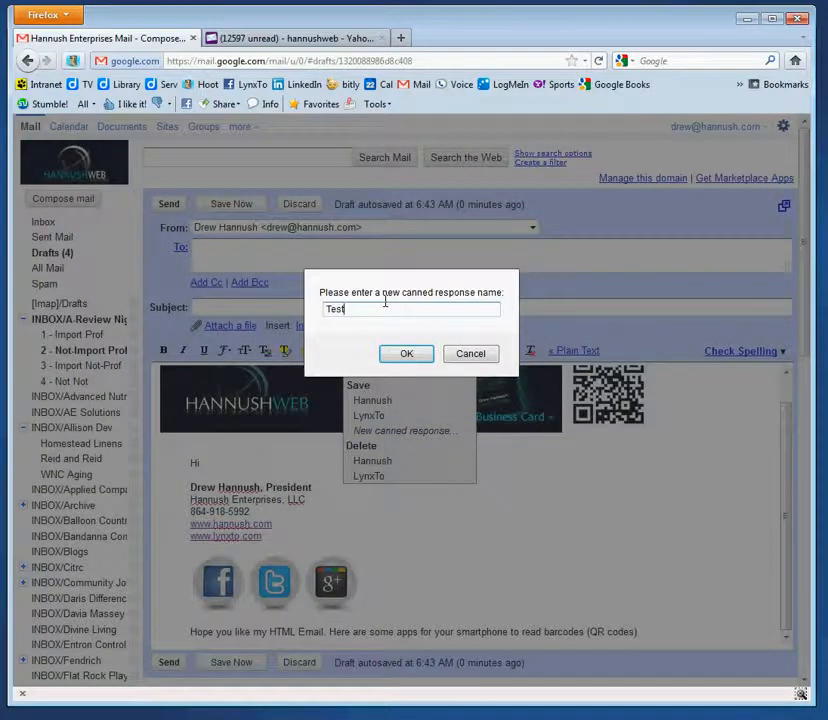
left_click(405, 353)
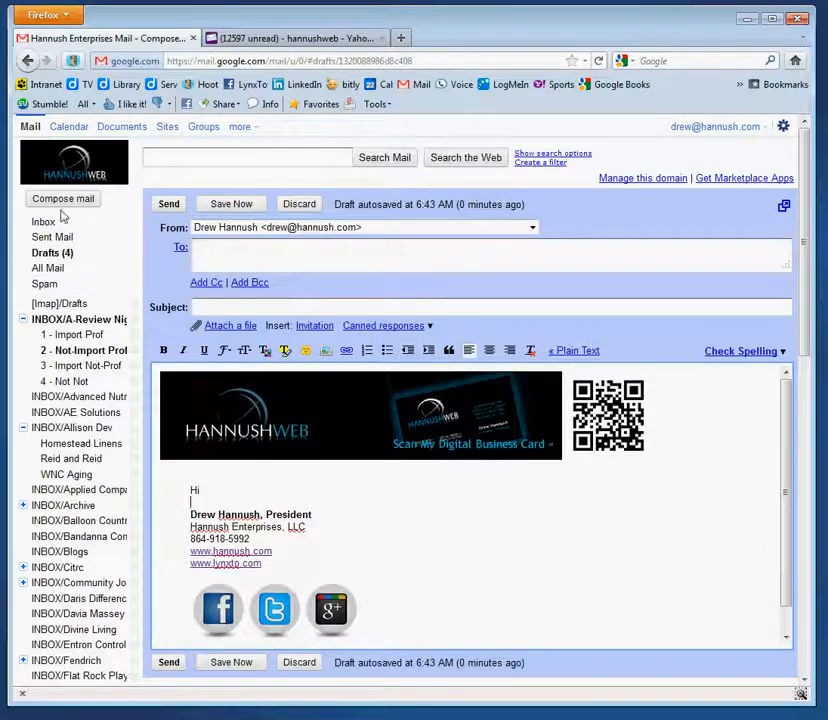
Compose a fresh email and insert the 'Test' canned response into its body
left_click(62, 201)
left_click(229, 413)
left_click(410, 328)
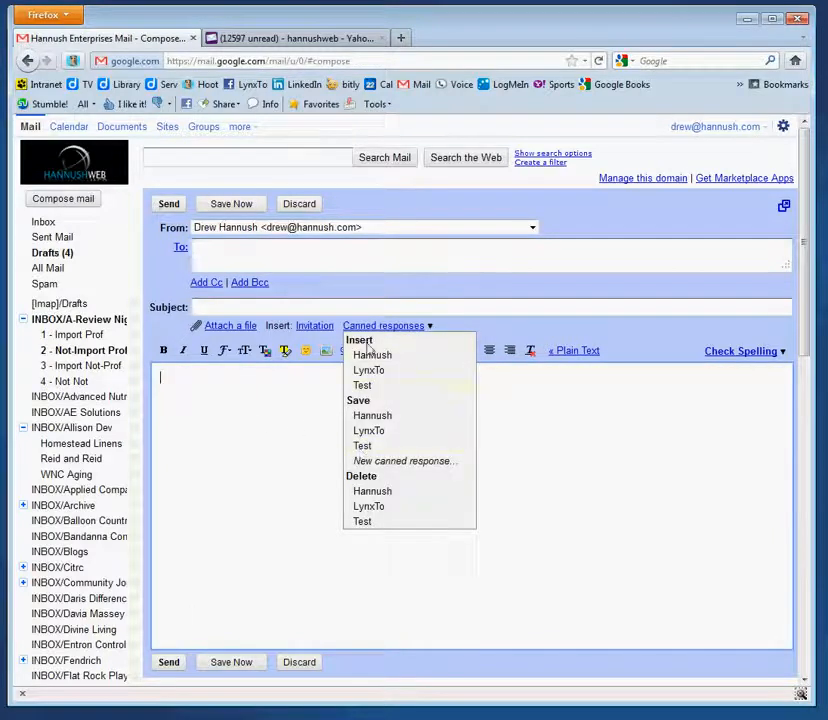
left_click(372, 387)
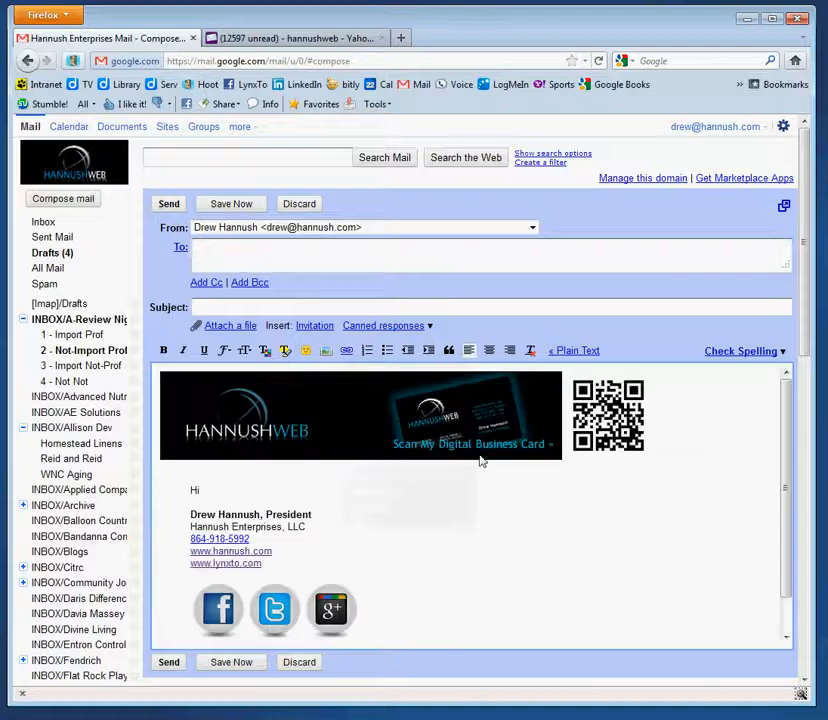
scroll(708, 495, "down", 1)
scroll(710, 495, "up", 1)
scroll(710, 495, "down", 1)
scroll(710, 495, "up", 1)
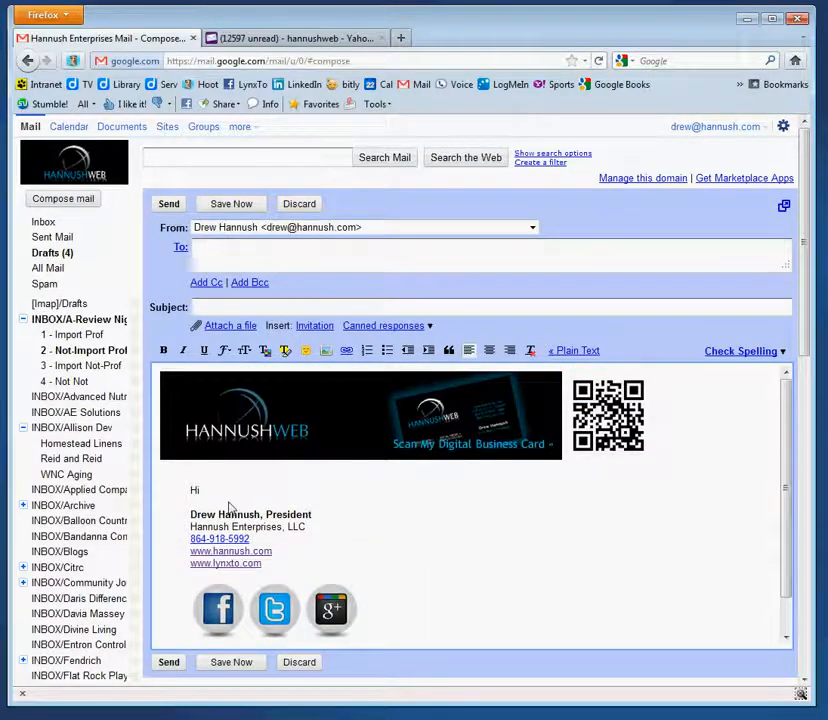
Complete the greeting as 'Hi There,', then add 'Information in here.' and sign off 'Thanks'
type("There,")
key("Return")
key("Return")
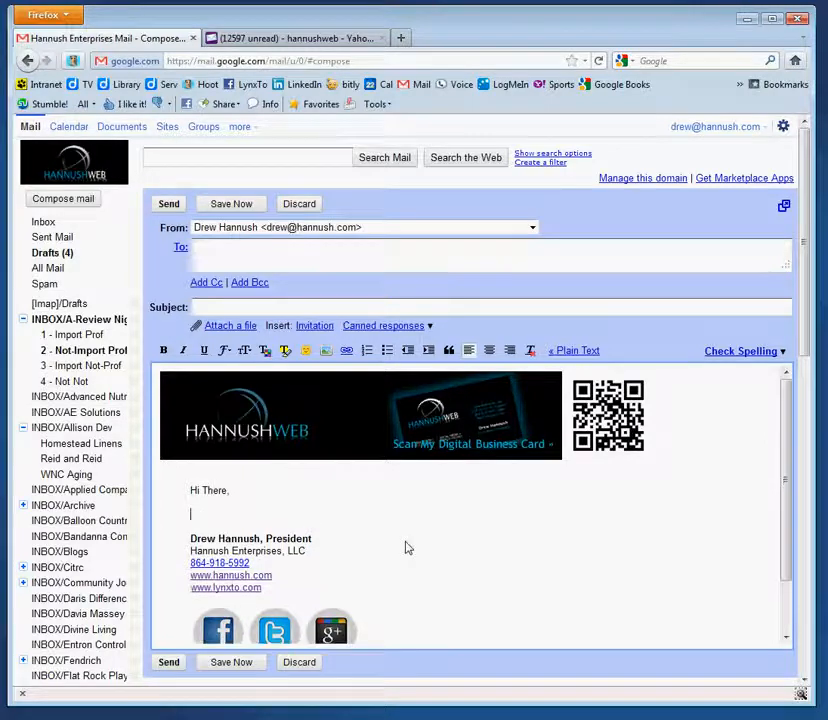
type("Infor")
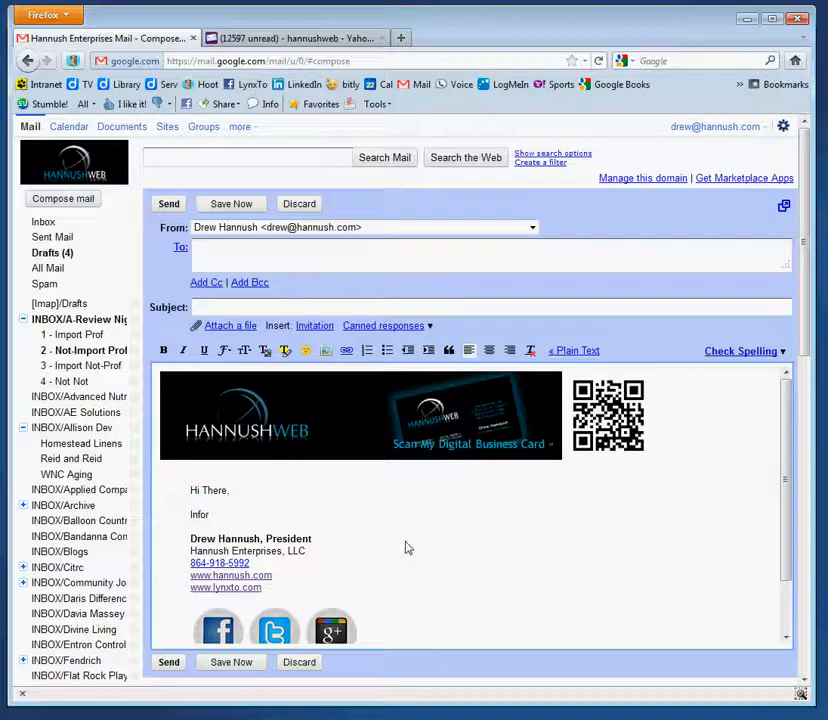
type("mation in here")
key("BackSpace")
type(".")
key("Return")
key("Return")
type("Thanks")
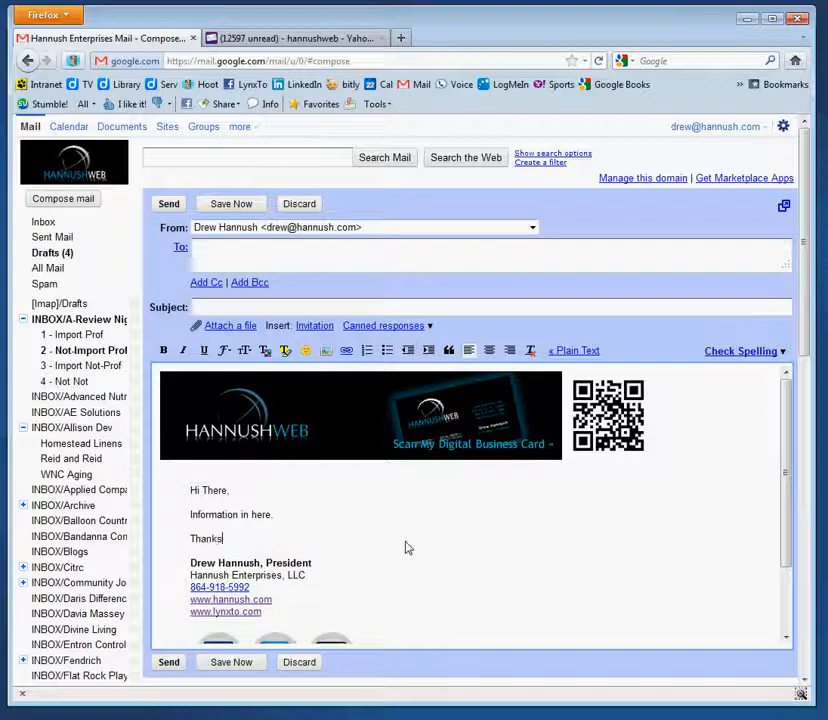
left_click(286, 307)
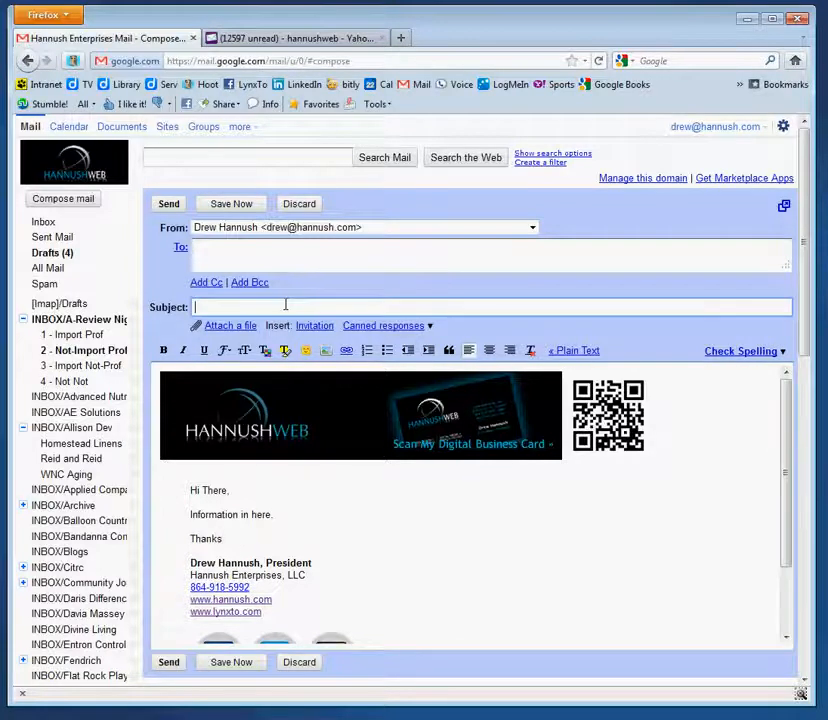
left_click(228, 250)
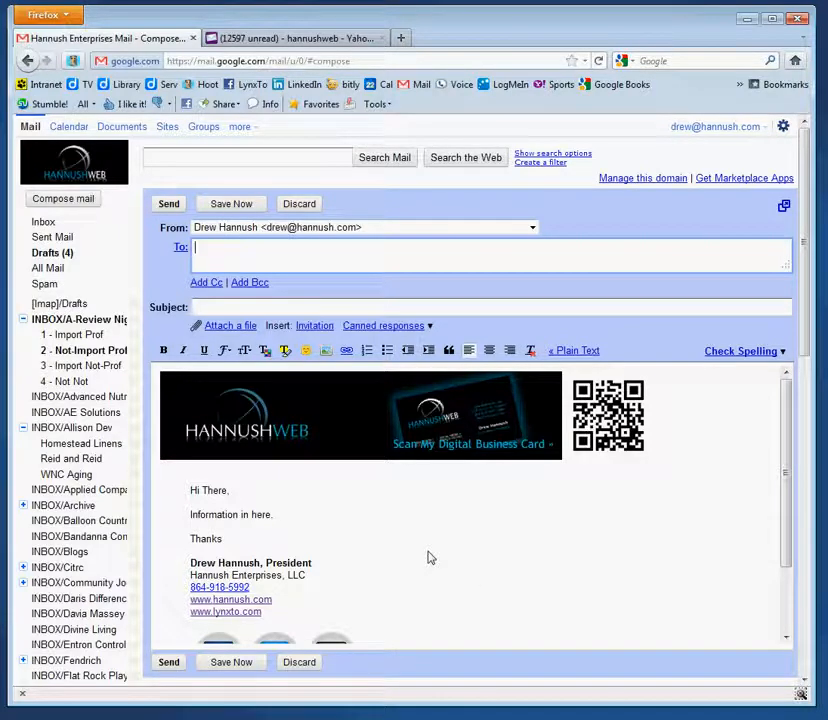
Leave the current email as a draft and start another blank new email
left_click(399, 328)
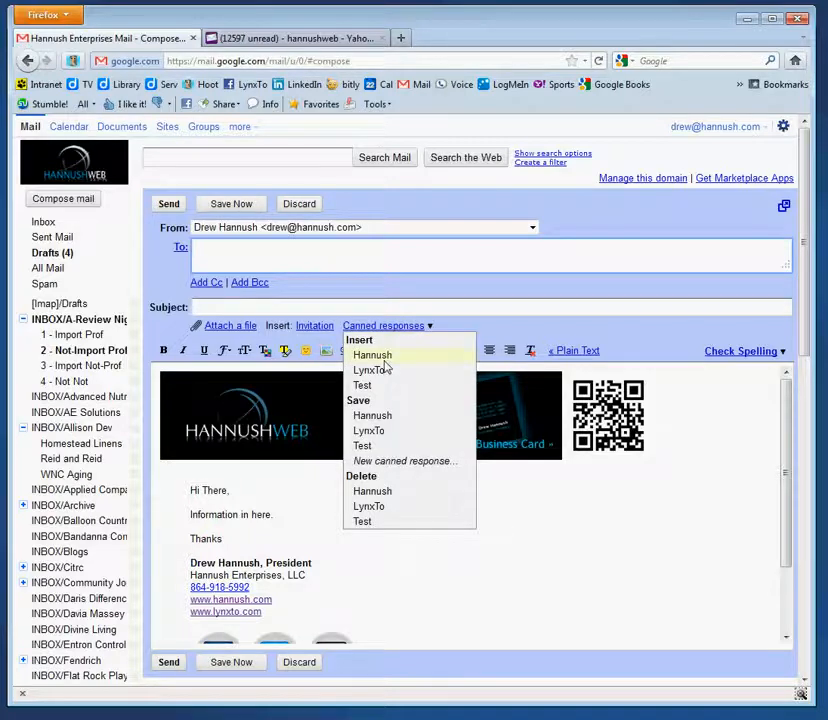
left_click(421, 513)
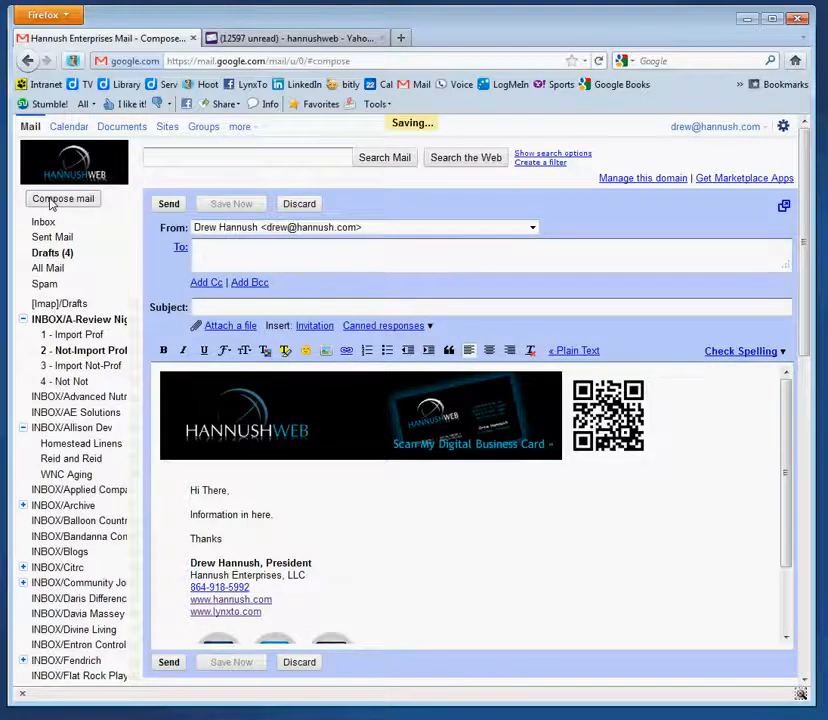
left_click(53, 200)
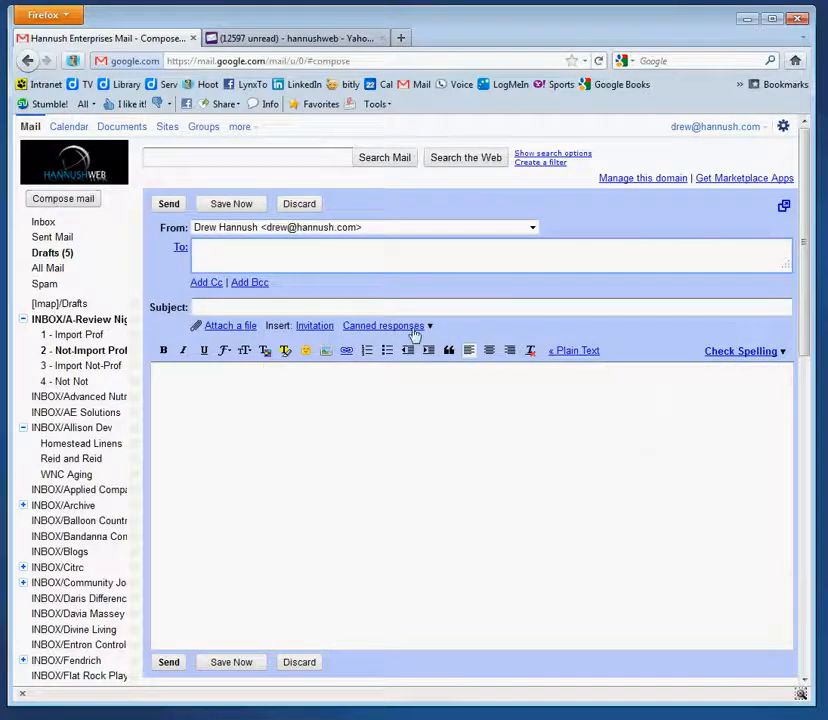
Insert the LynxTo canned response with its Lead Evangelist signature and six social icons
left_click(415, 327)
left_click(376, 376)
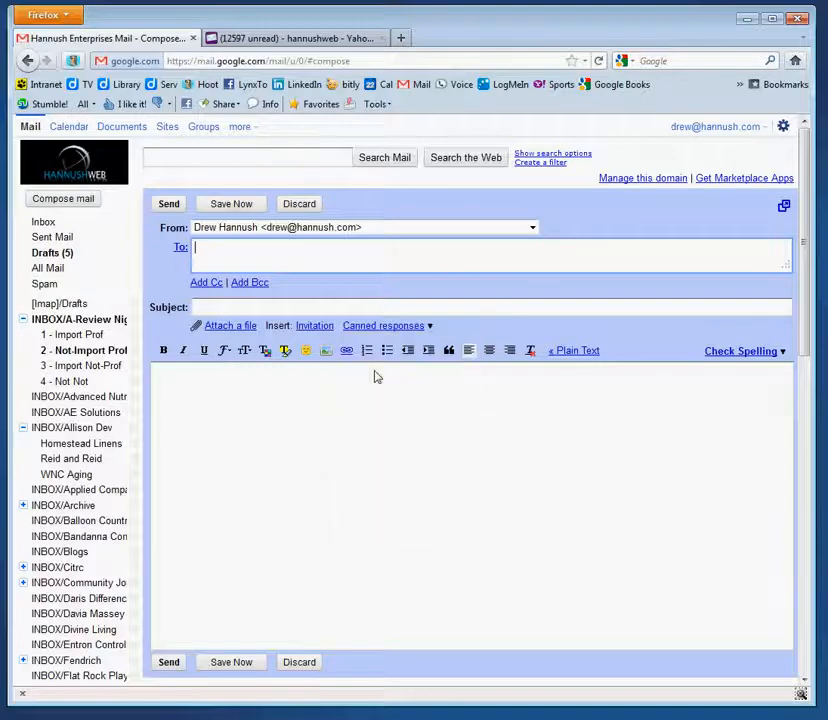
scroll(662, 502, "down", 2)
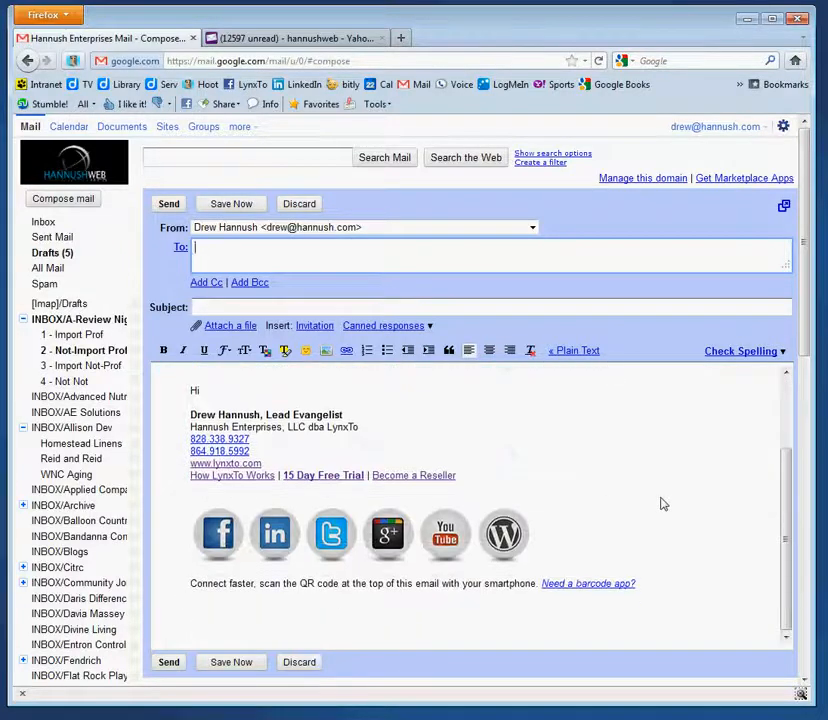
scroll(662, 504, "up", 2)
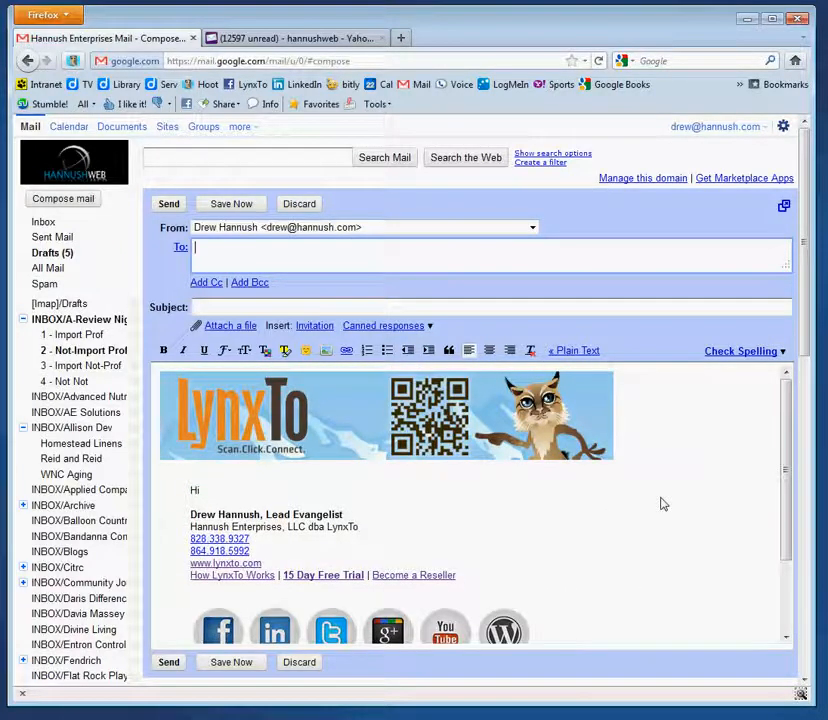